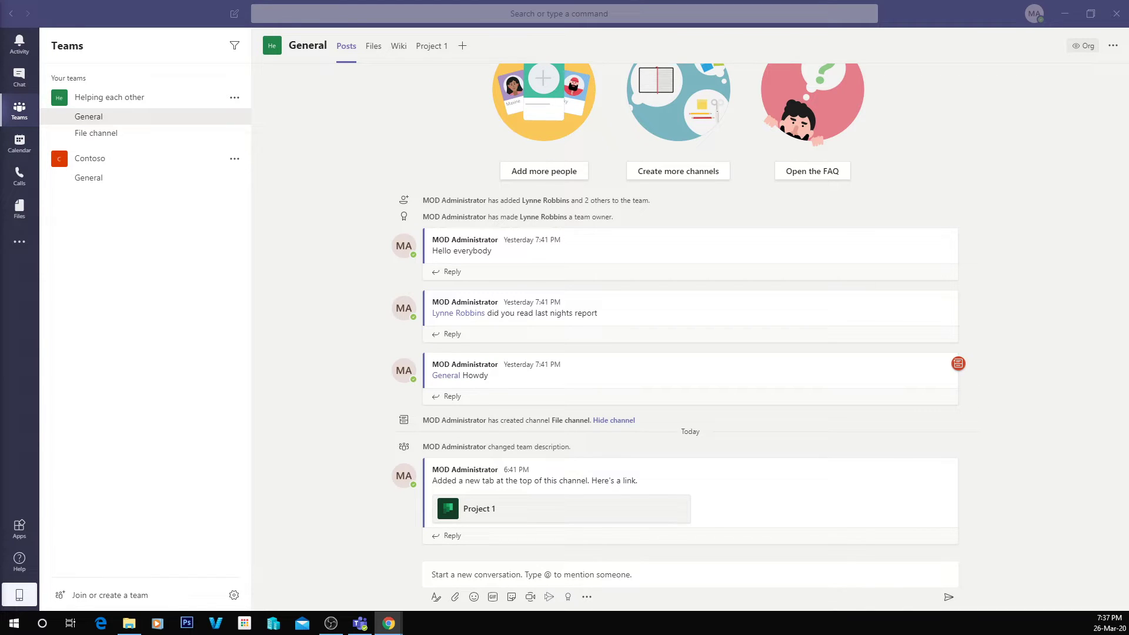
View the General channel's Project 1 plan and return to the channel's posts.
left_click(431, 58)
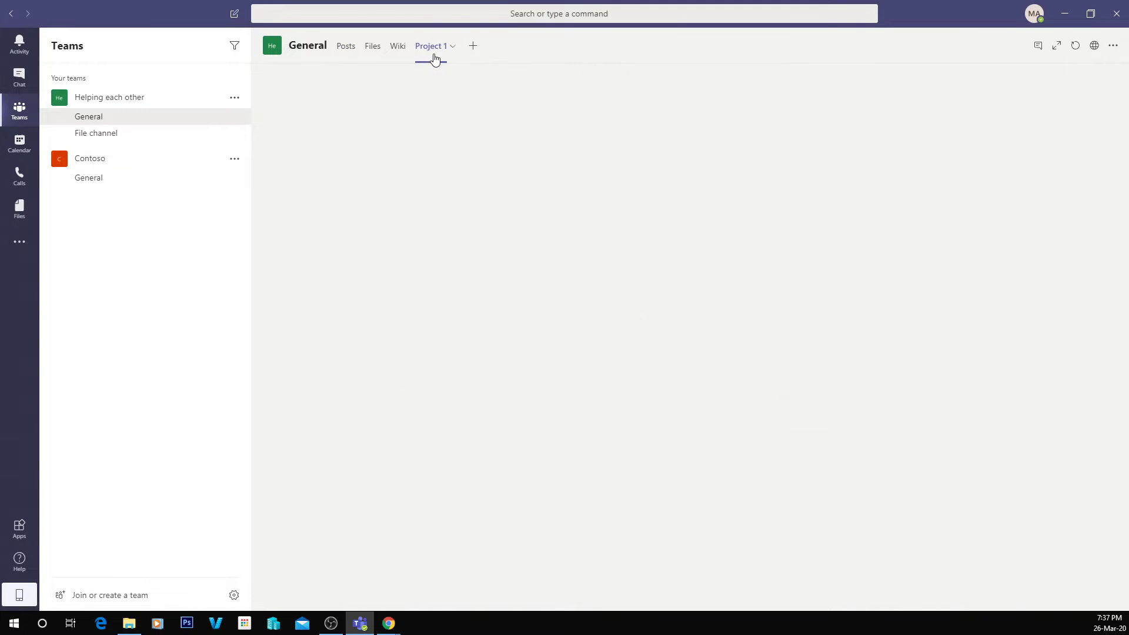
left_click(354, 55)
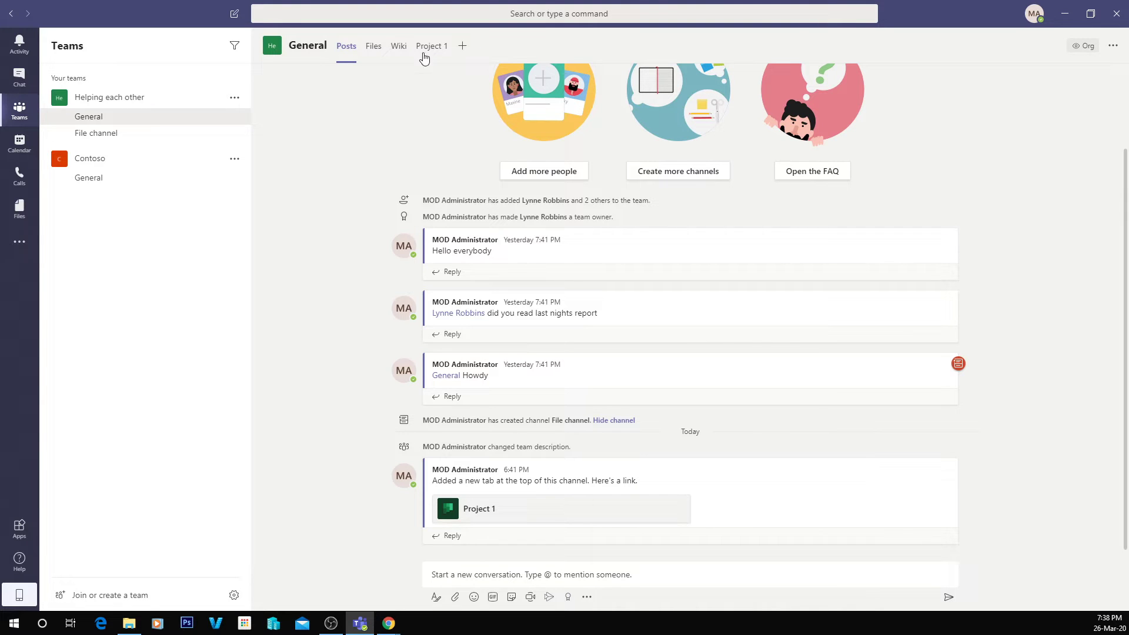
Add a Planner tab to the General channel with a new plan named "Server Migration".
left_click(462, 46)
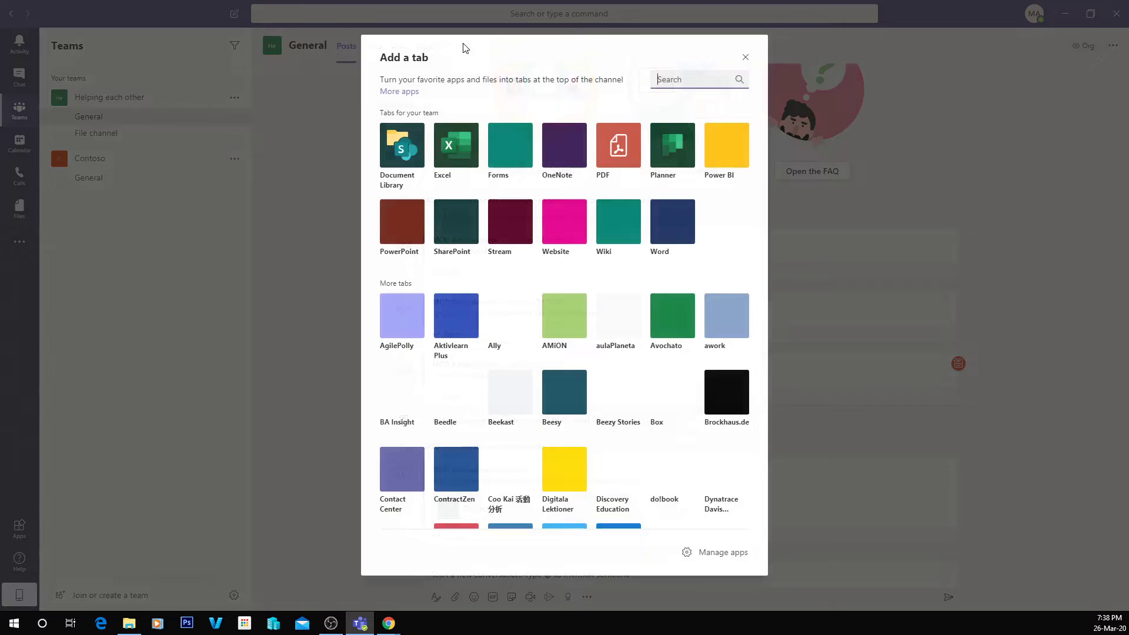
left_click(675, 158)
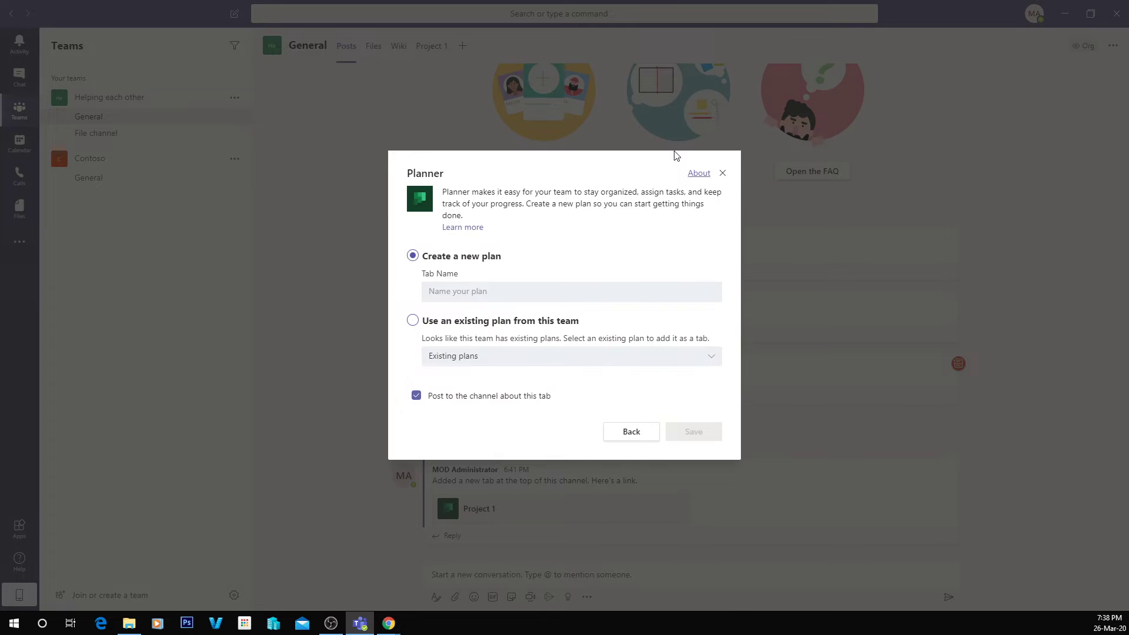
left_click(441, 290)
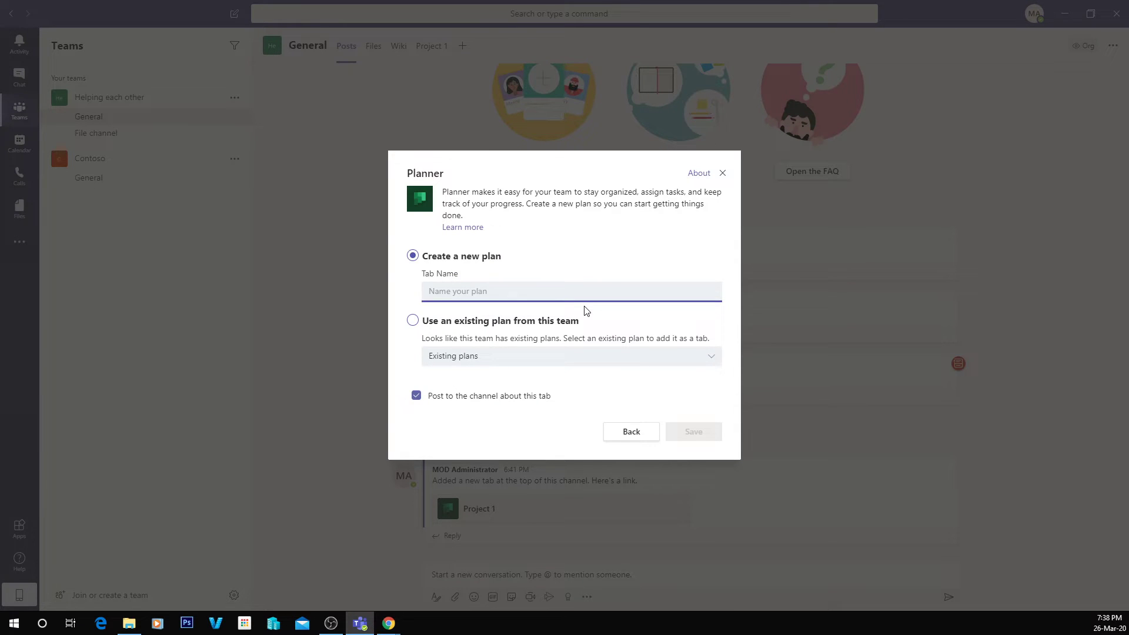
type("Server")
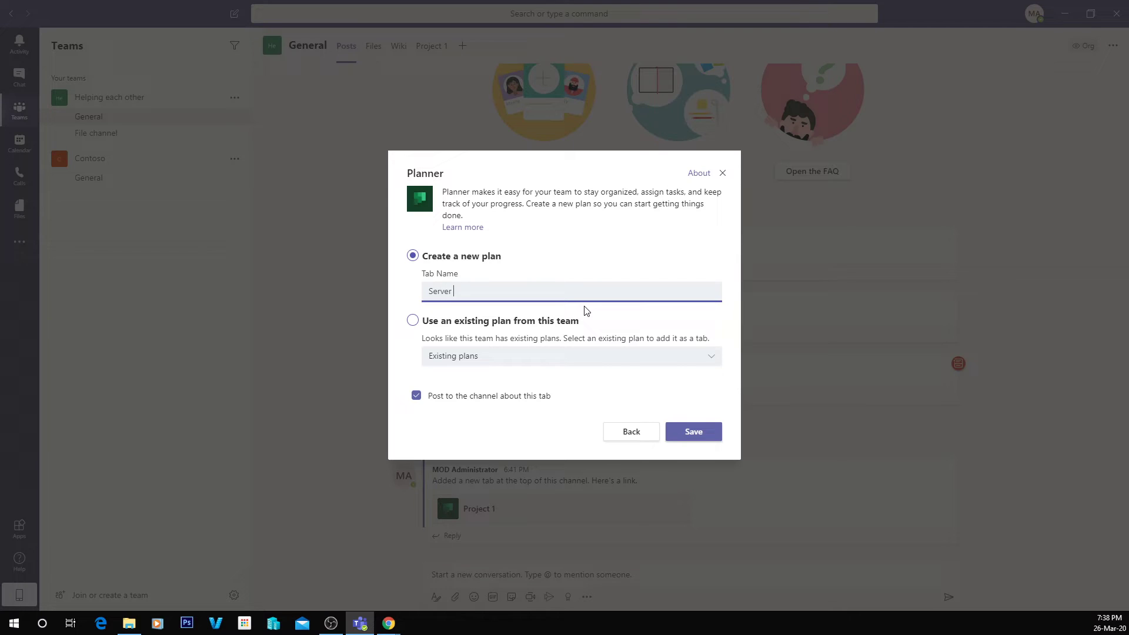
type(" Migration")
left_click(699, 435)
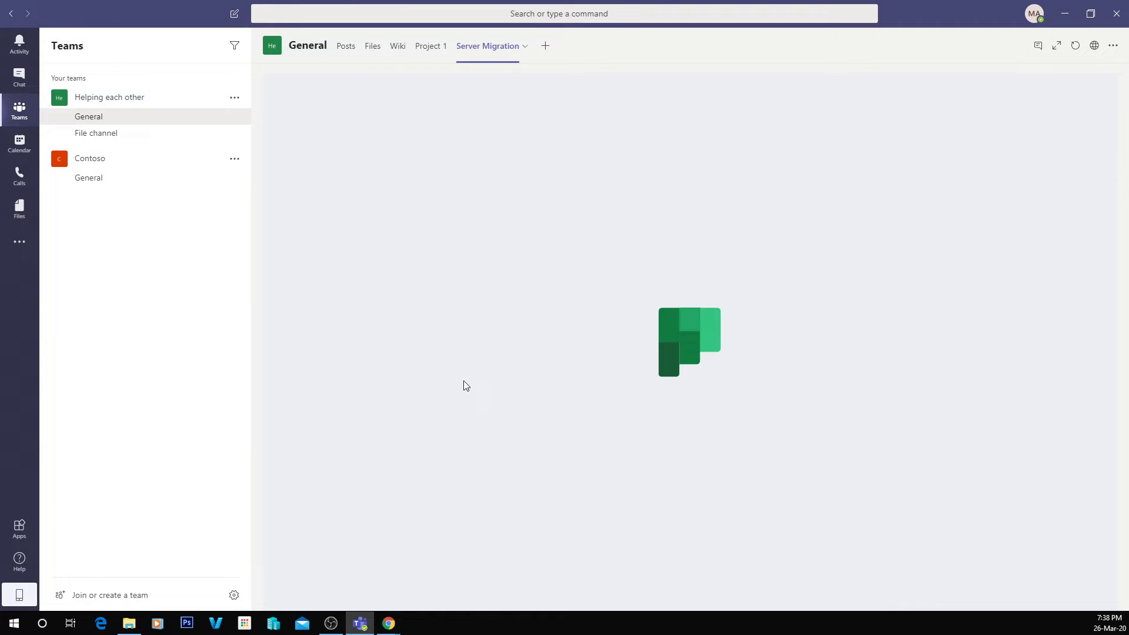
Add the task "Find any software that need to be migrated" to the To do bucket.
left_click(299, 120)
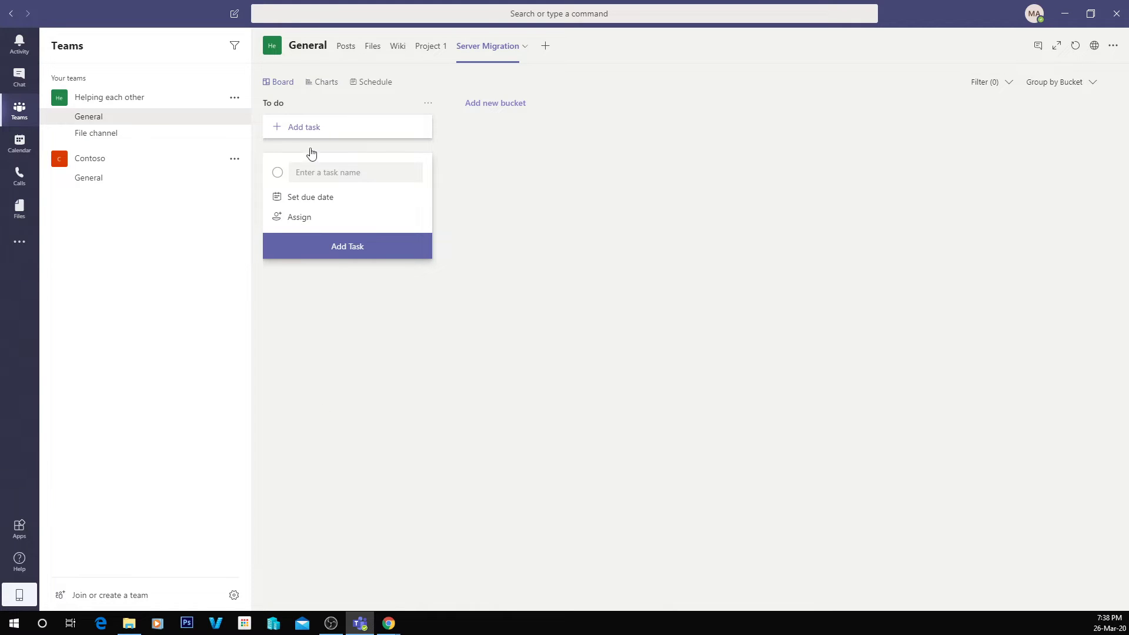
left_click(345, 248)
left_click(332, 172)
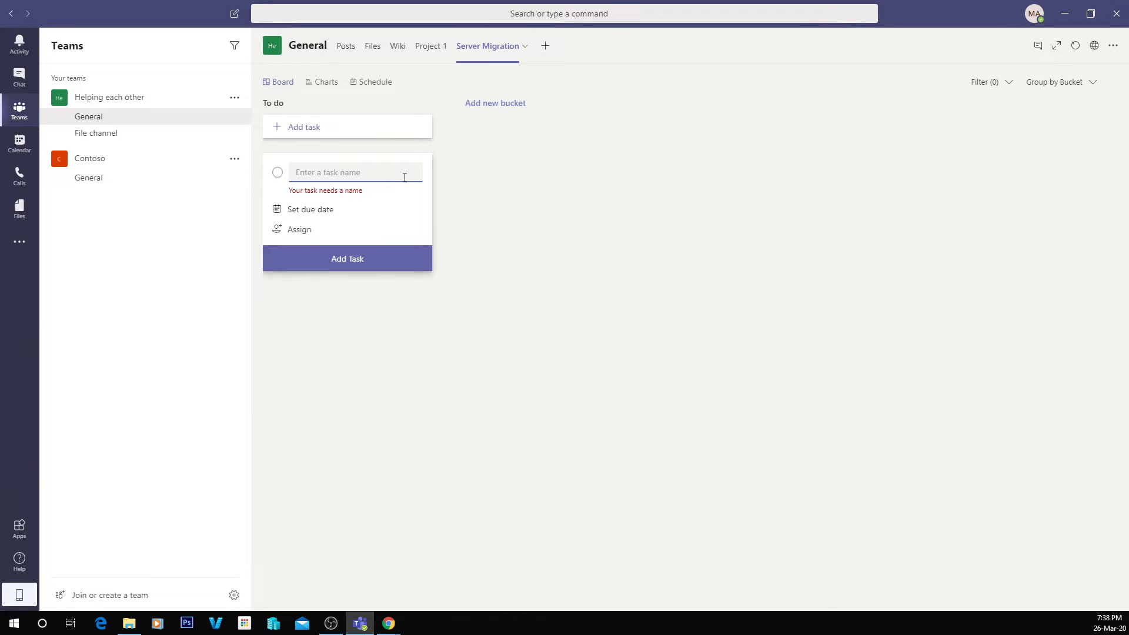
type("F")
key("BackSpace")
type("Find ")
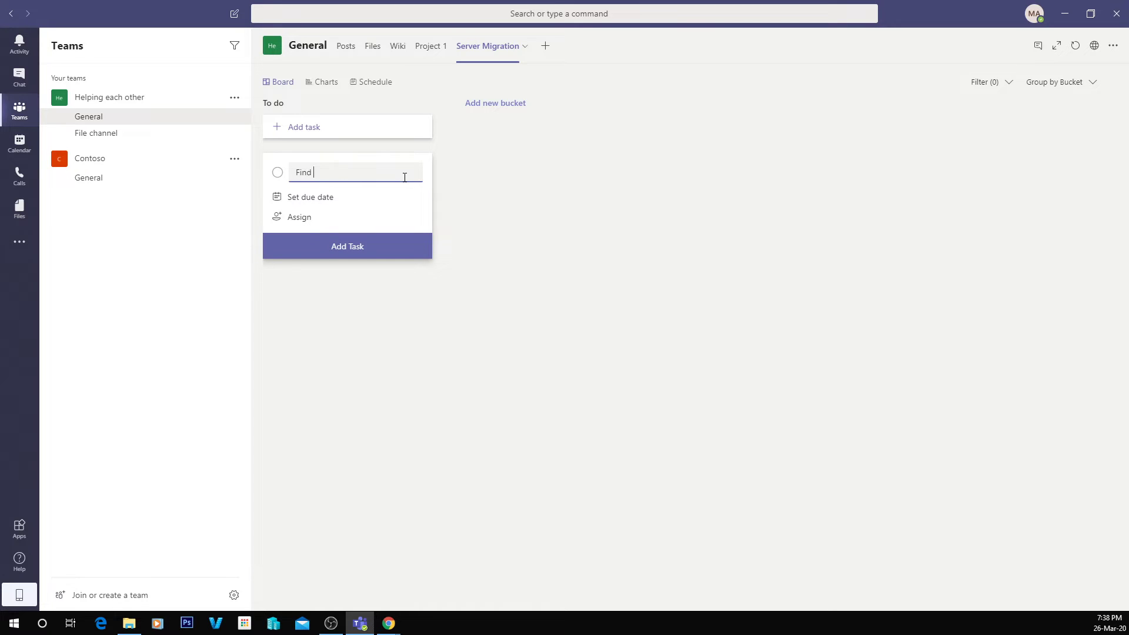
type("any software that need to be migrated")
key("Return")
Add the tasks "Buy Equipment" and "Install windows server" to the To do bucket.
type("Buy ")
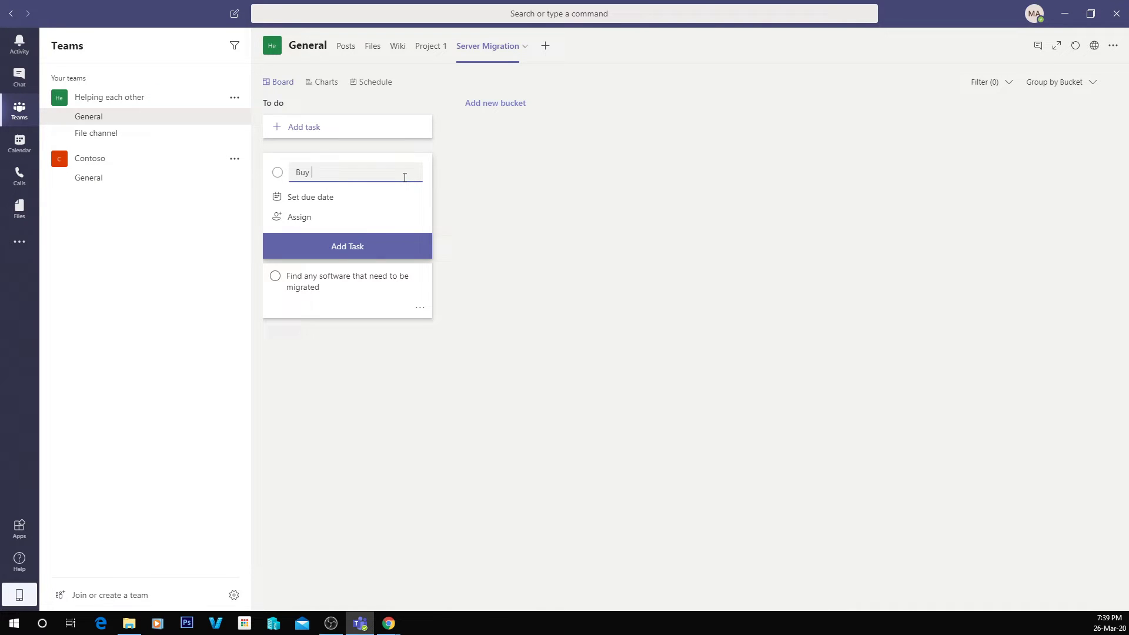
type("Equipment")
key("Return")
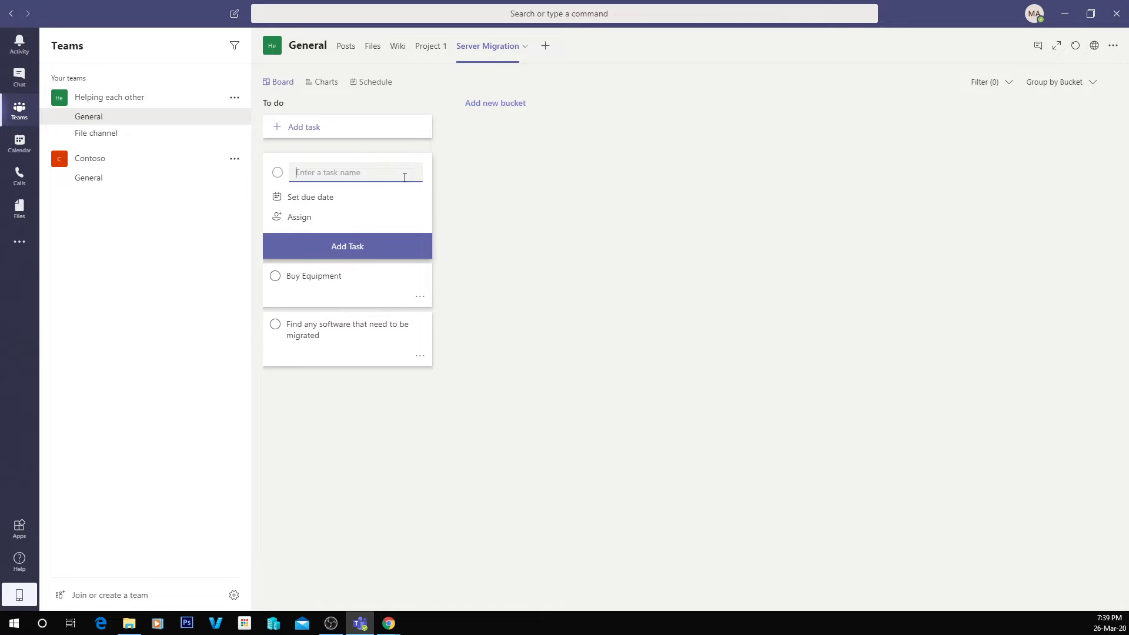
type("Install windows server")
key("Return")
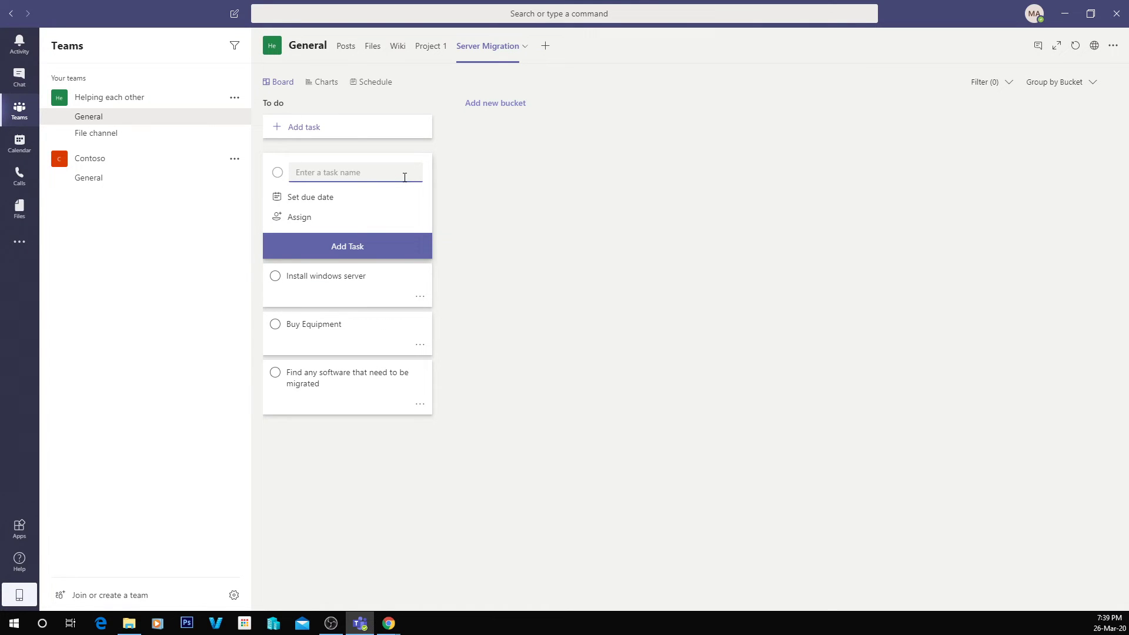
Add the tasks "Install SAP" and "Move SQL" to the To do bucket.
type("Inst")
type("ta")
type("ll SAP")
key("Return")
type("Move SQL")
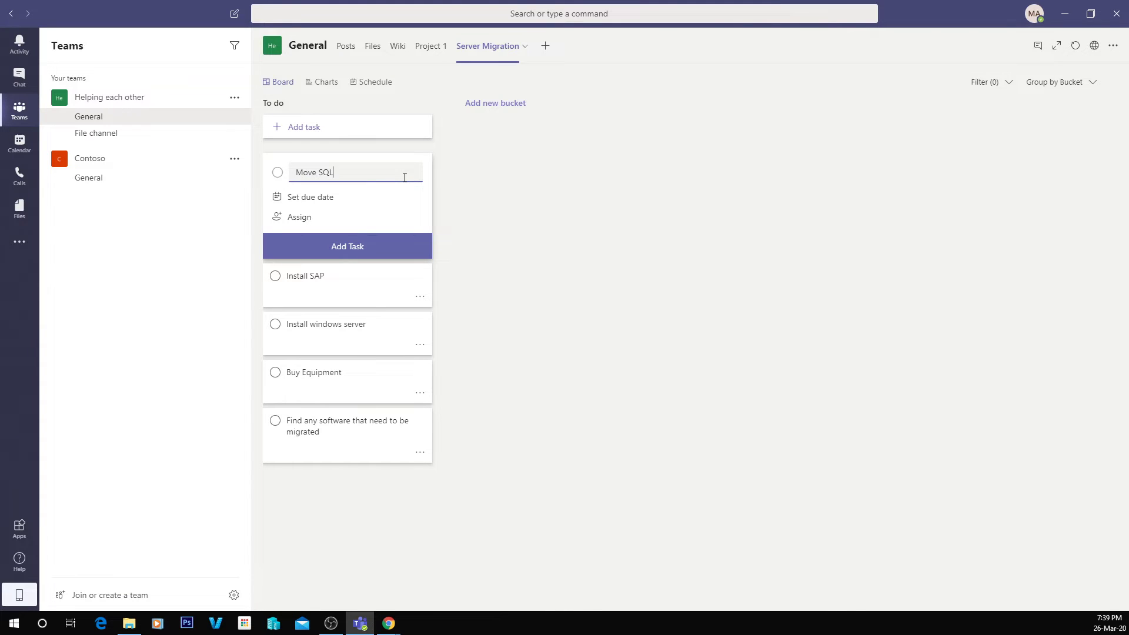
key("Return")
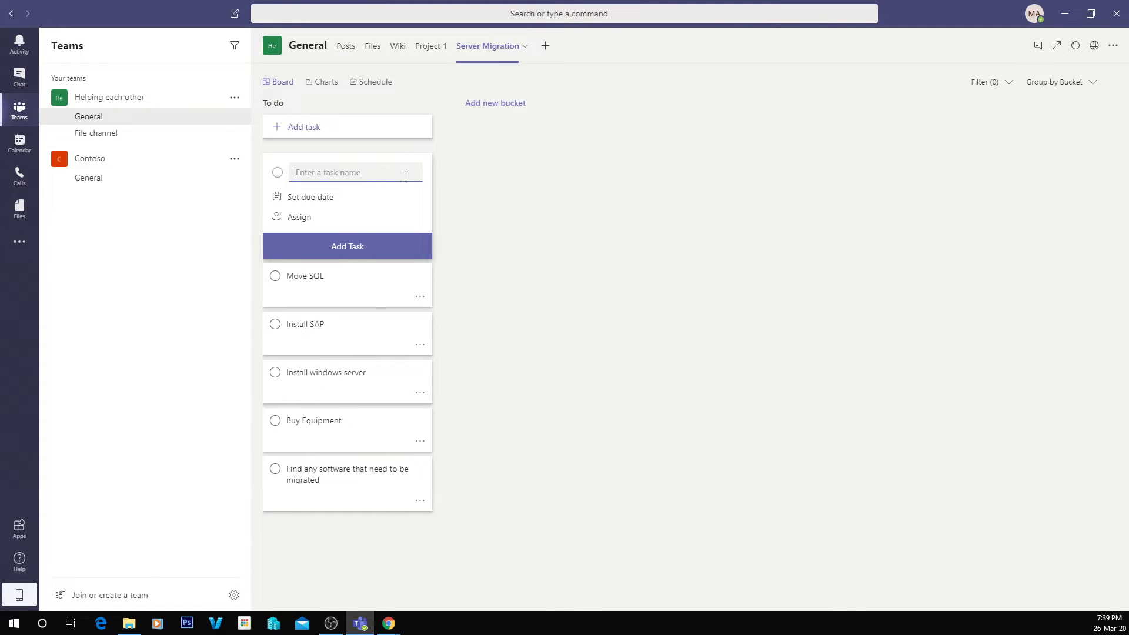
Add the tasks "Backup Server" and "Test Migration" to the To do bucket.
type("Backup Server")
key("Return")
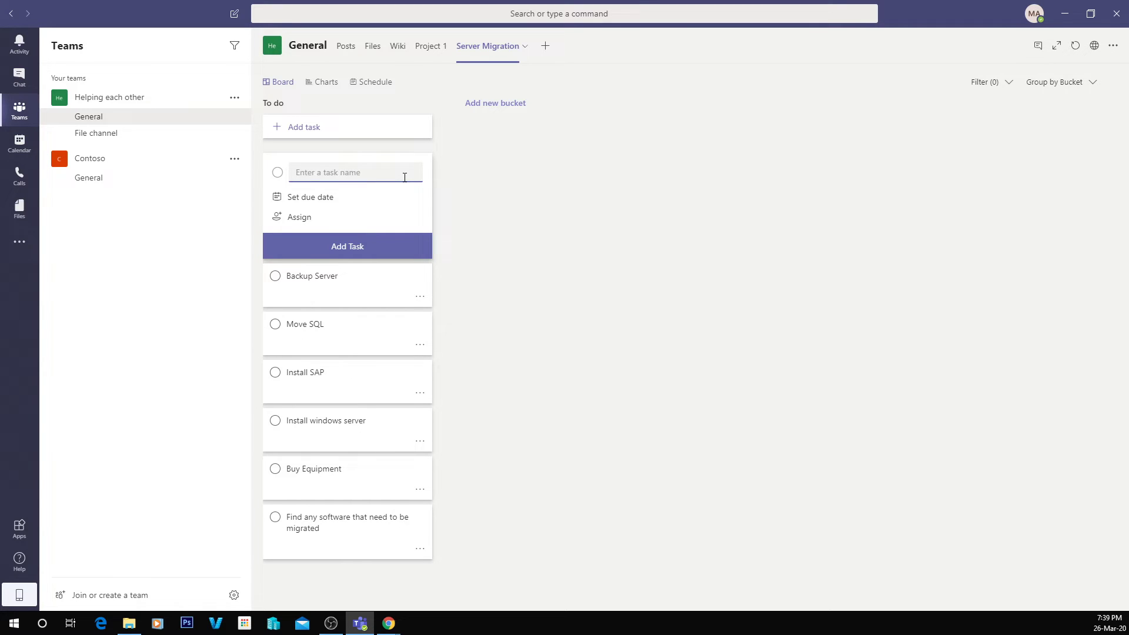
type("Test Mic")
type("ration")
key("Return")
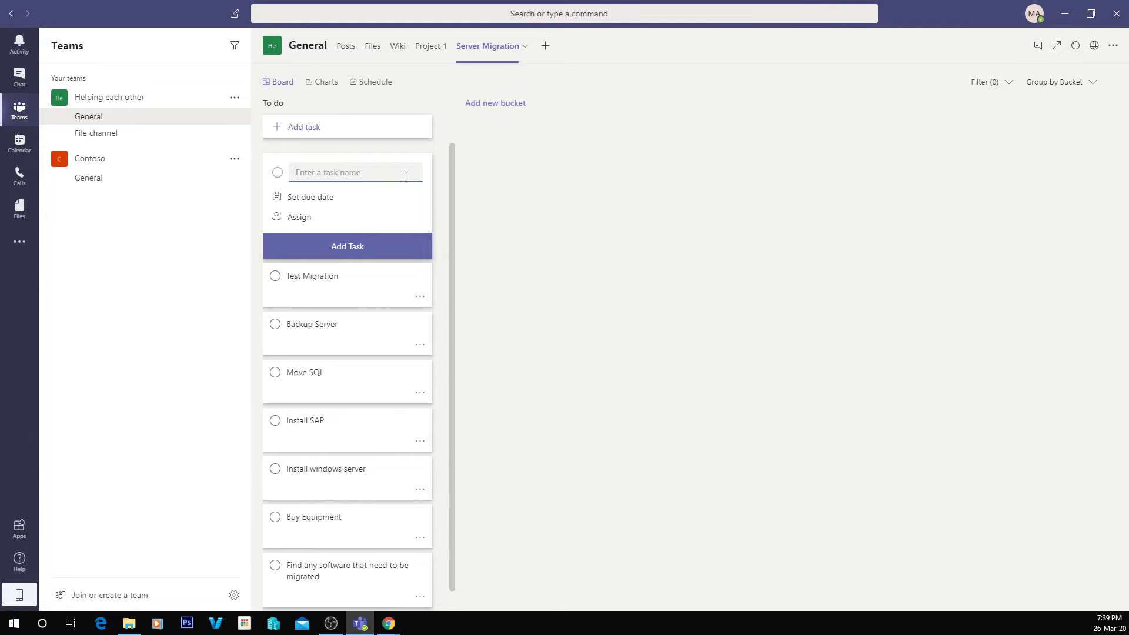
Add the task "Pay for server" to the To do bucket.
type("I")
key("BackSpace")
type("Pay for server")
key("Return")
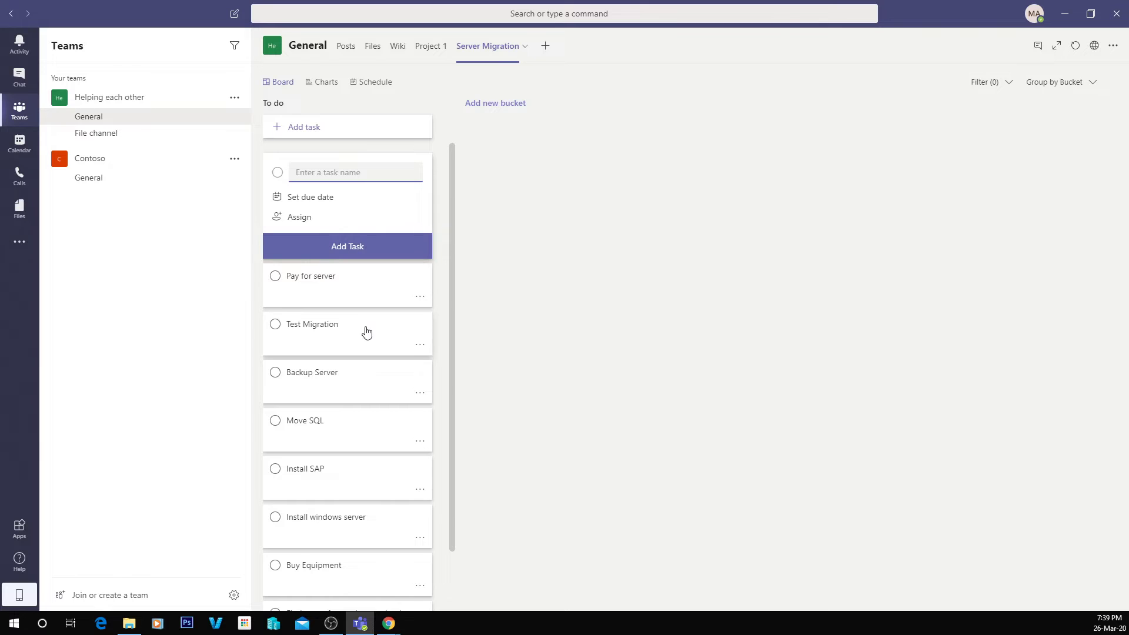
Rename the To do bucket to "Pre Work".
scroll(365, 330, "down", 1)
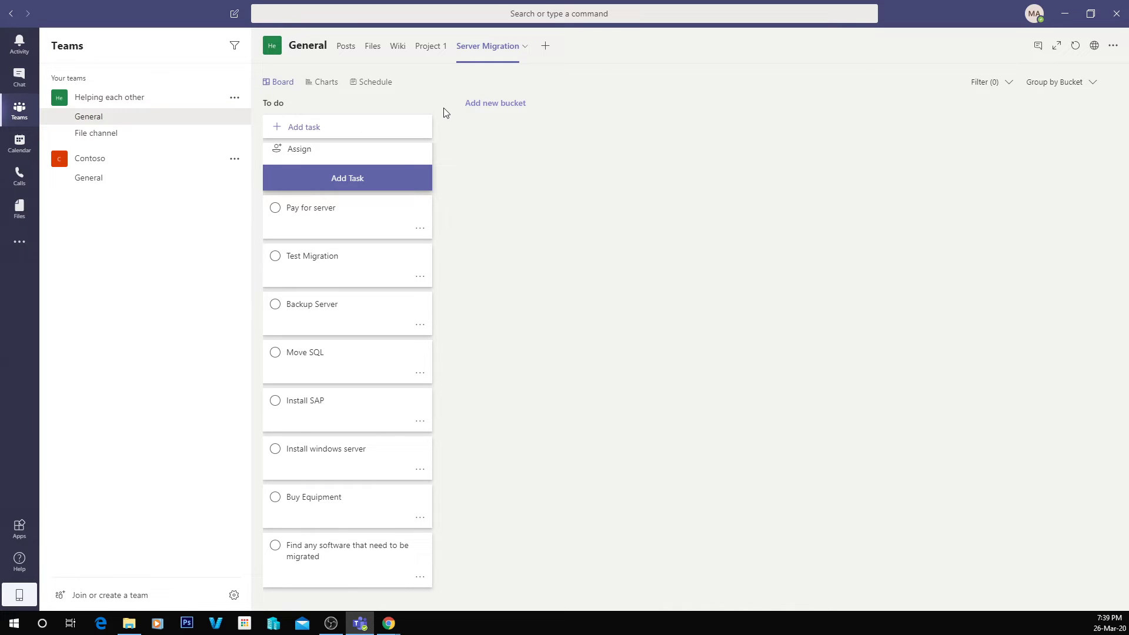
left_click(276, 104)
key("ctrl+a")
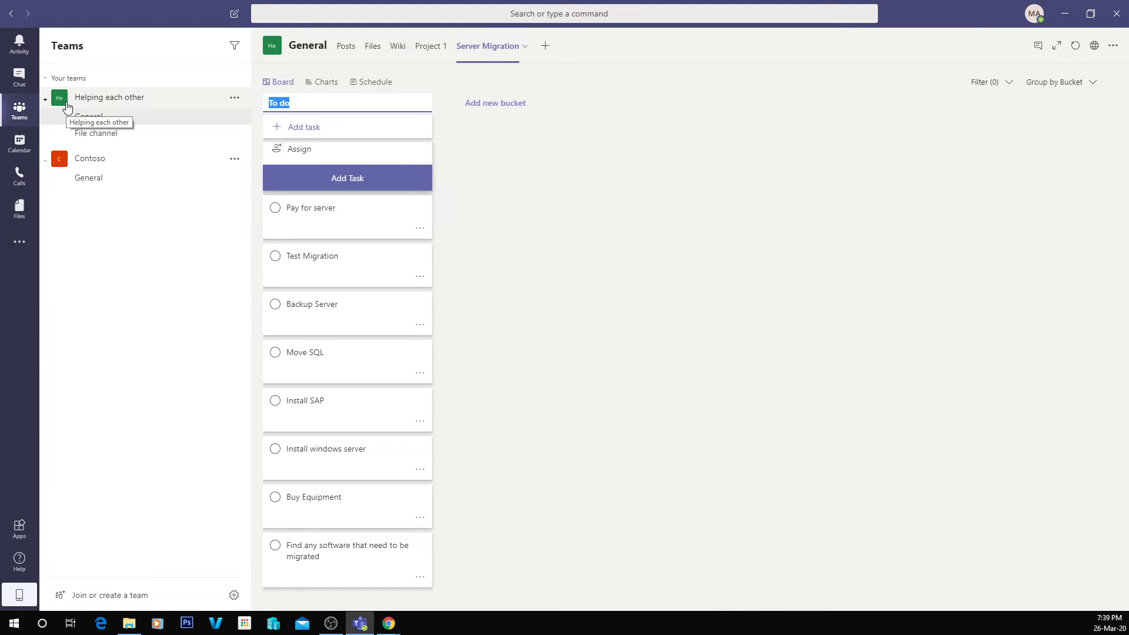
type("Pre Work")
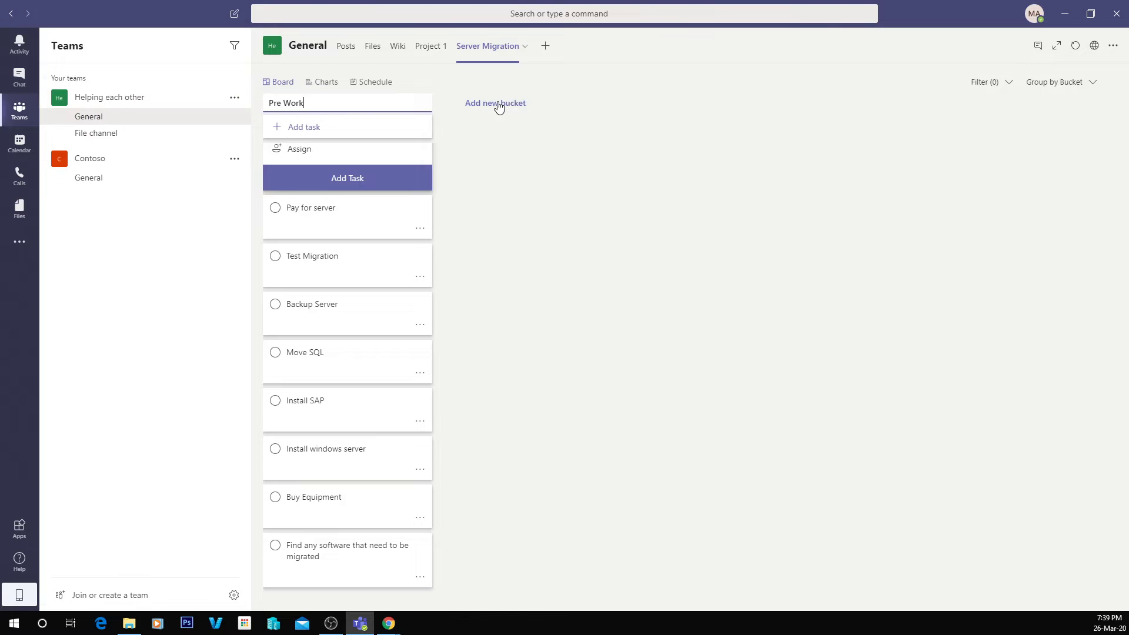
left_click(499, 103)
Rename the bucket holding the migration tasks to "Scoping".
left_click(370, 103)
left_click_drag(305, 104, 276, 103)
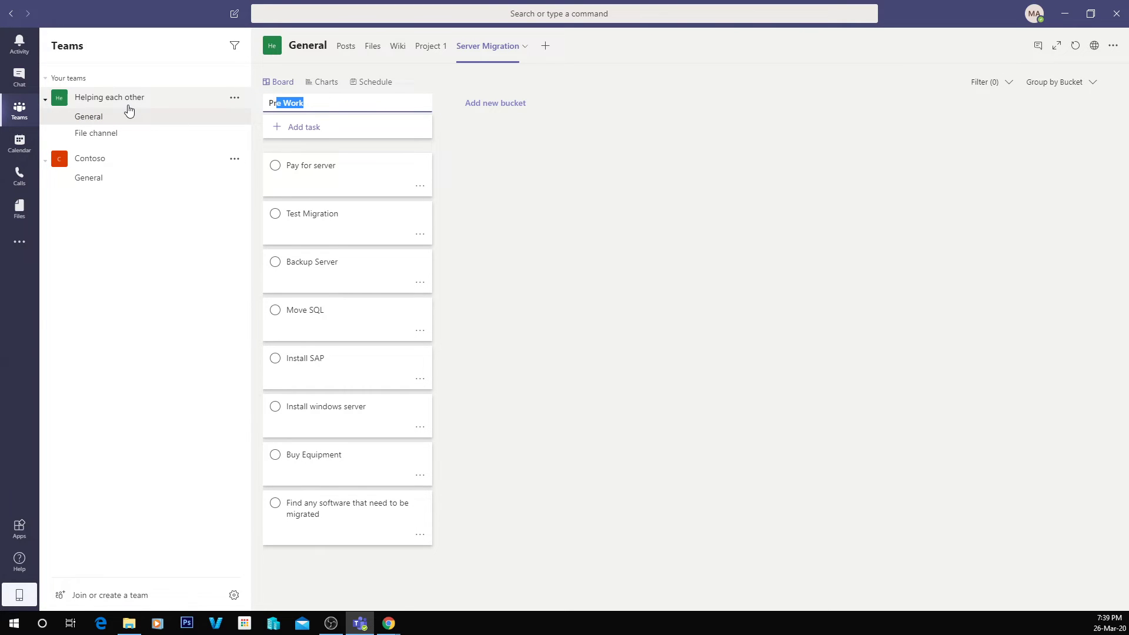
type("e Work")
key("BackSpace")
key("BackSpace")
key("BackSpace")
key("BackSpace")
key("BackSpace")
key("BackSpace")
key("BackSpace")
key("BackSpace")
type("Scoping")
Add two new buckets to the plan named "Installation" and "Migration".
left_click(513, 104)
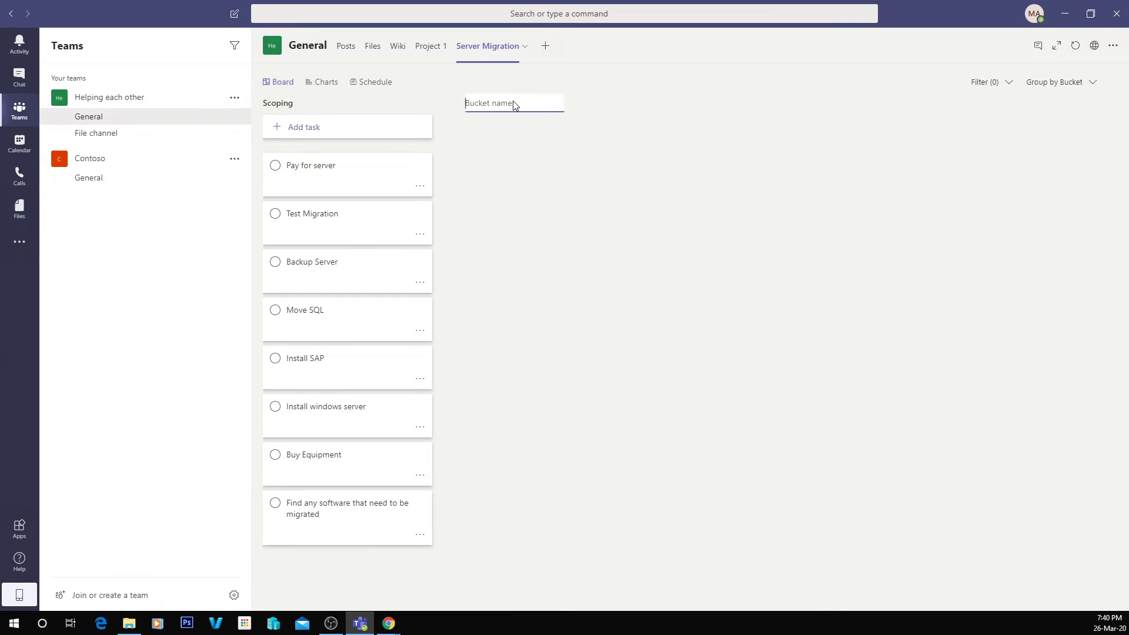
type("Installation")
key("Return")
left_click(682, 105)
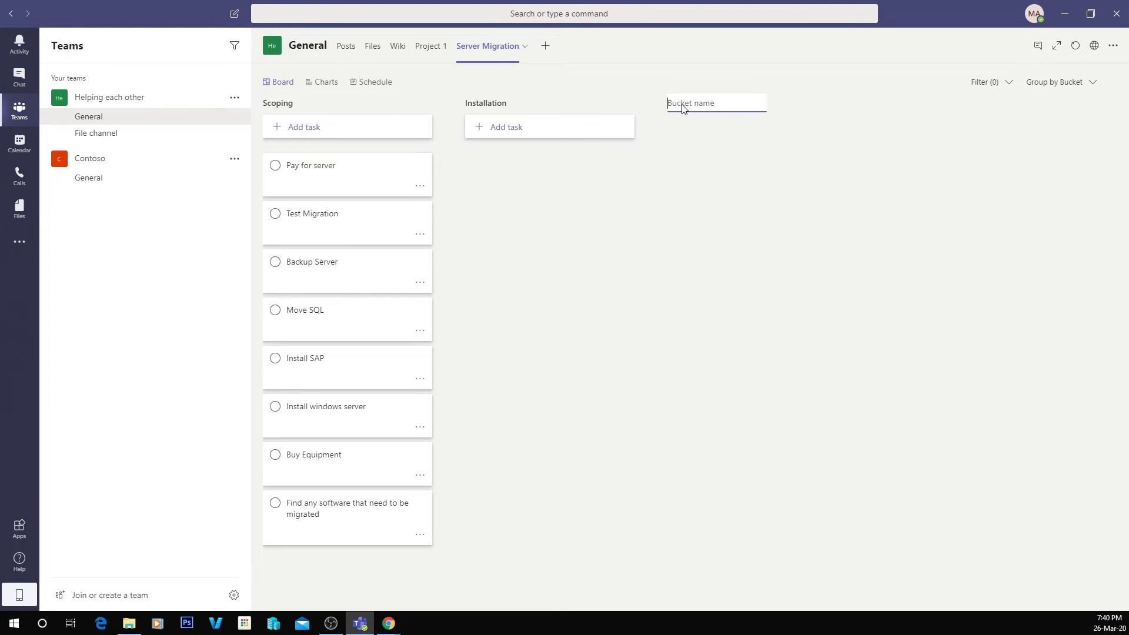
type("Migration")
key("Return")
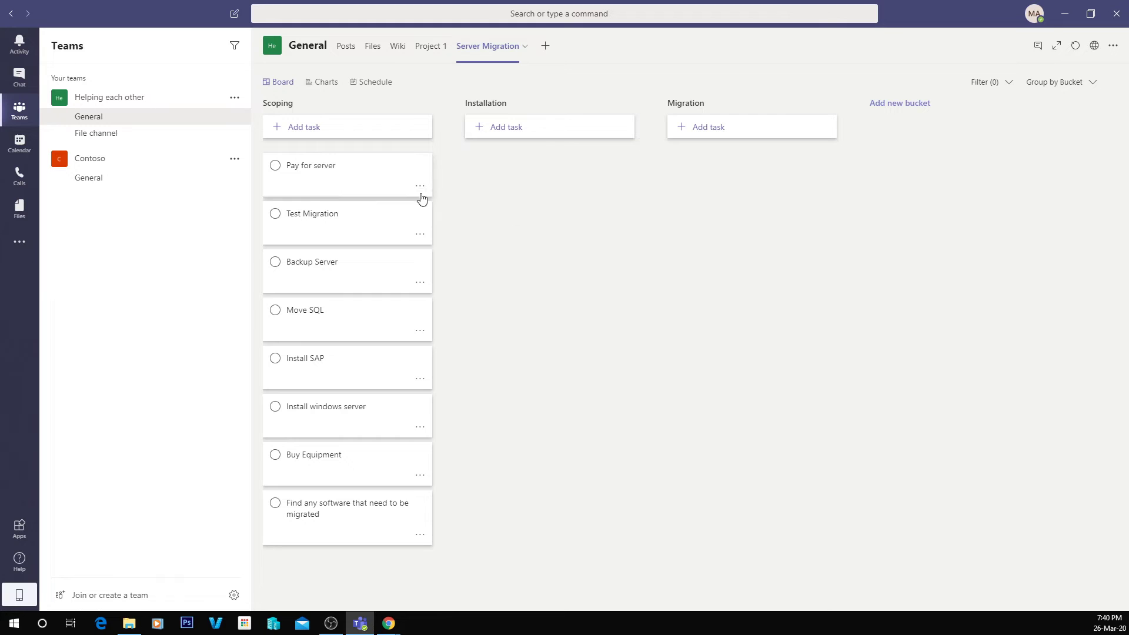
Rename the Scoping bucket to "Scoping & Presetup".
left_click(305, 103)
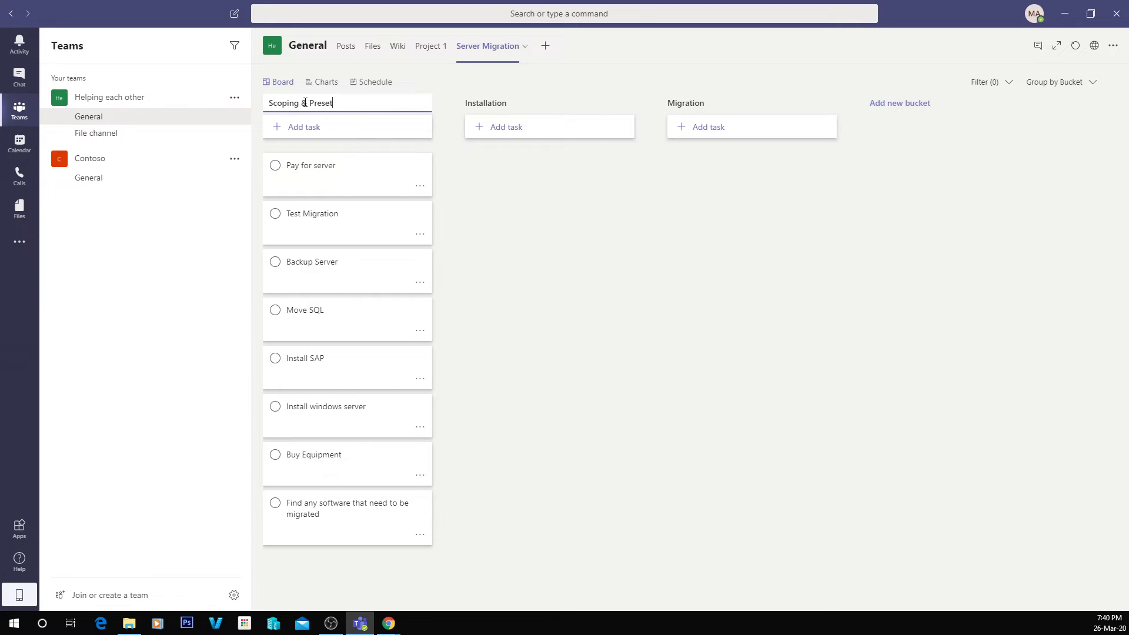
key("Return")
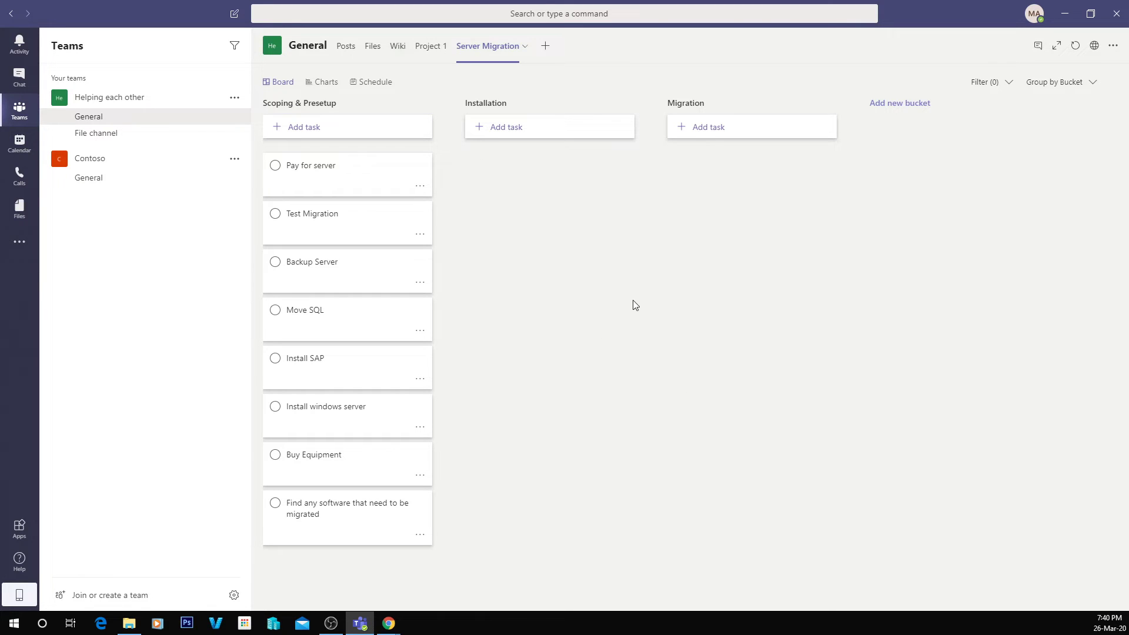
Move the Test Migration, Backup Server and Move SQL tasks to the Migration bucket, and Install SAP to the Installation bucket.
left_click_drag(339, 222, 730, 184)
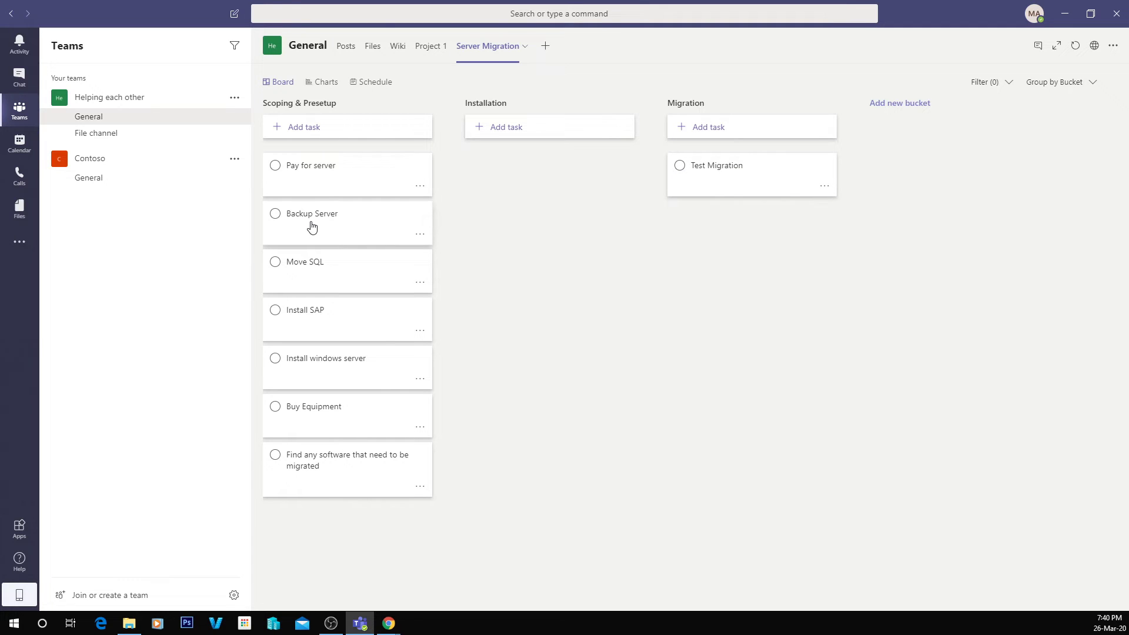
left_click_drag(306, 225, 728, 227)
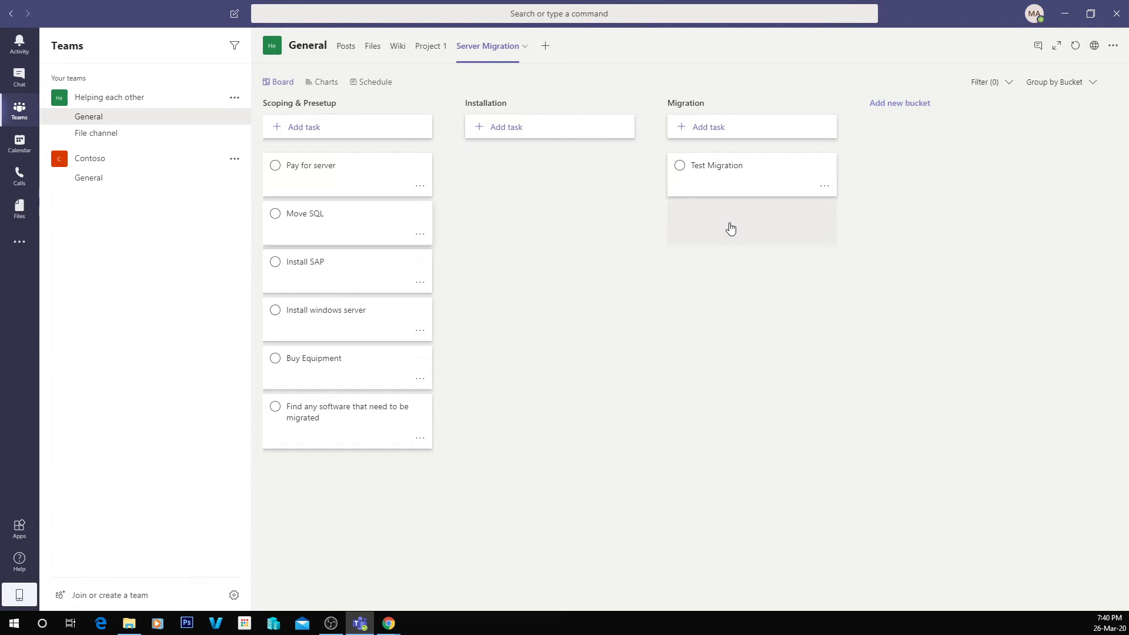
left_click_drag(325, 224, 470, 228)
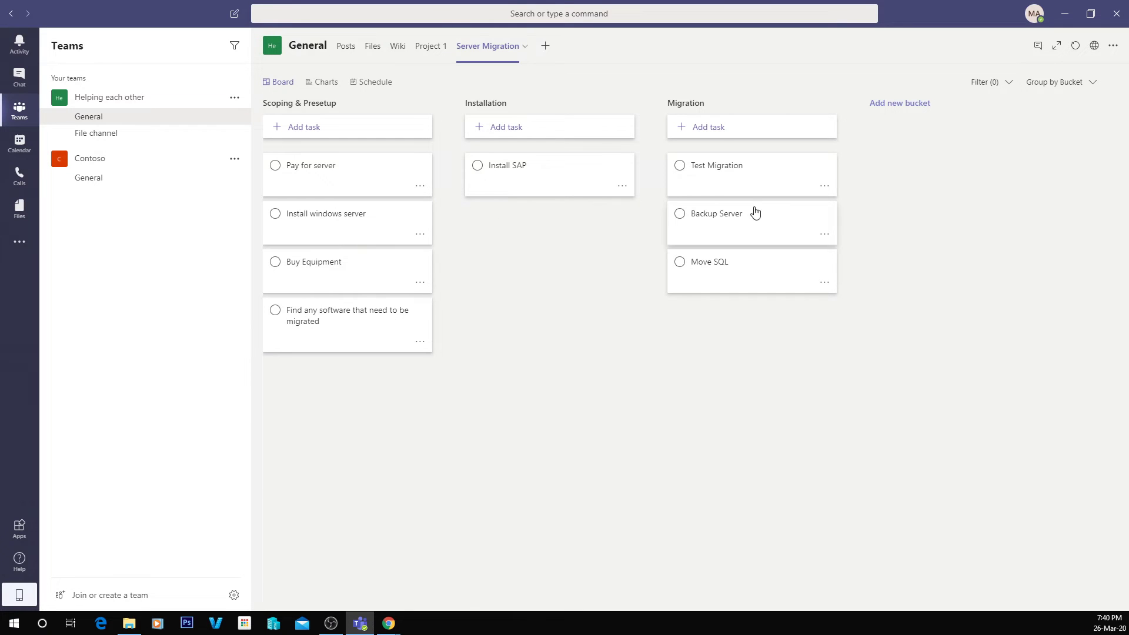
Move Install windows server above Install SAP in the Installation bucket, and place Buy Equipment first in the Scoping & Presetup bucket.
left_click_drag(335, 226, 507, 221)
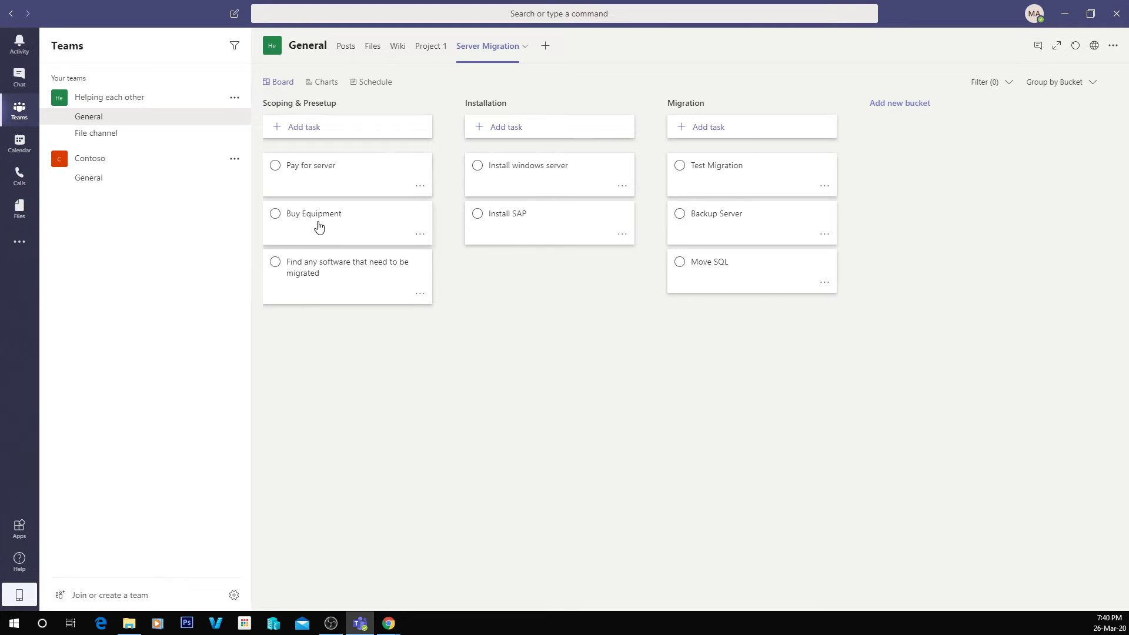
left_click_drag(316, 227, 269, 167)
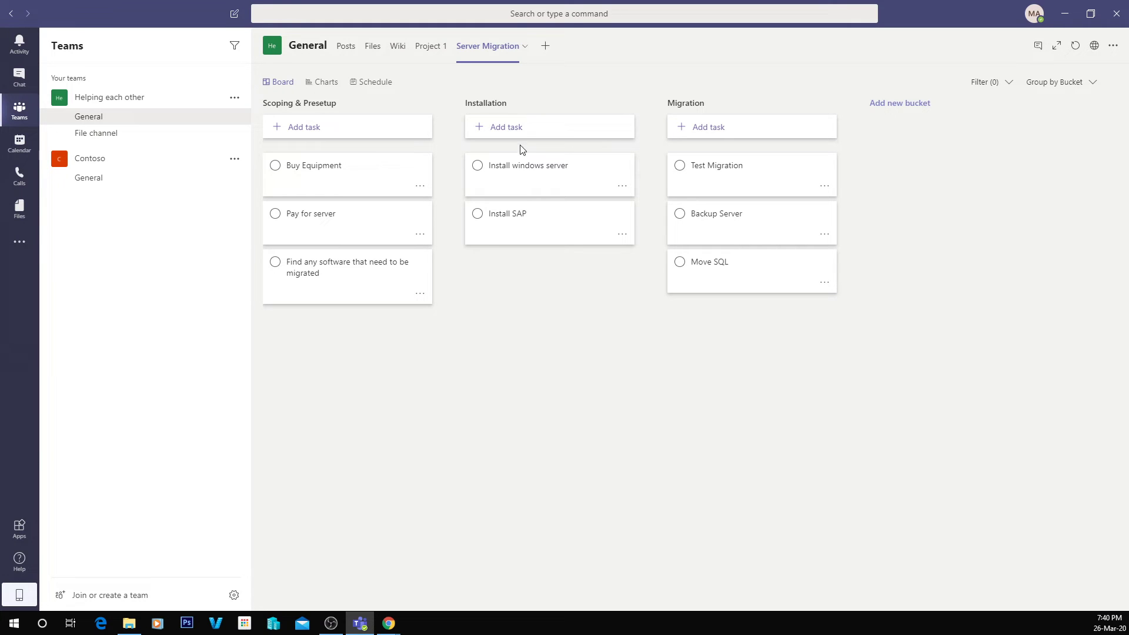
Add the task "Install physical hardware" to the Installation bucket and close the new task form.
left_click(513, 132)
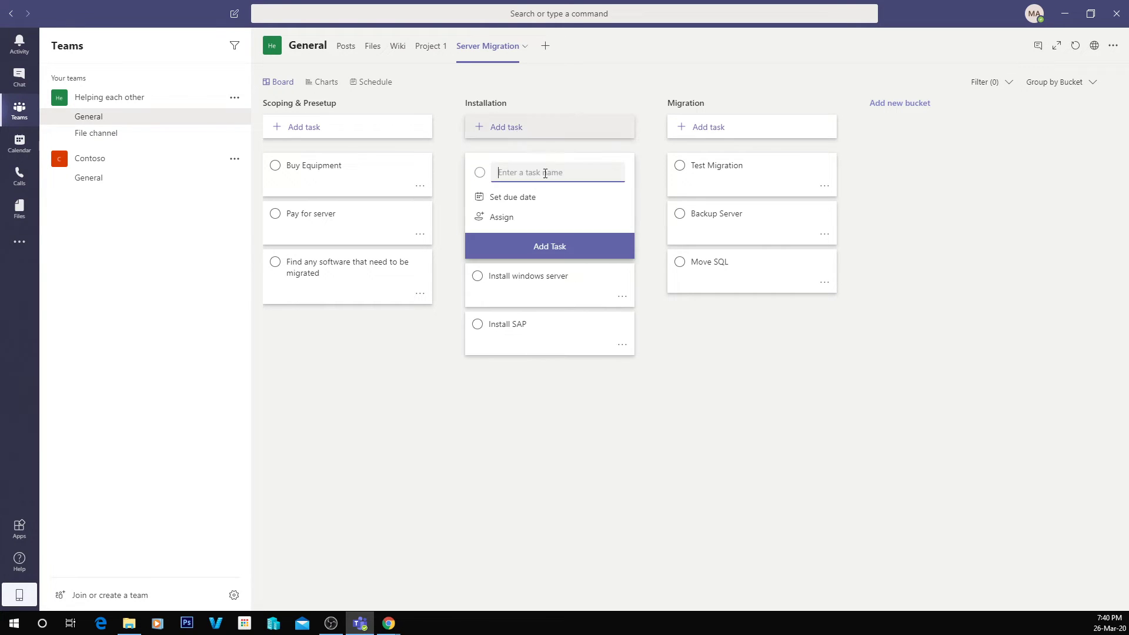
type("Install physical hardware")
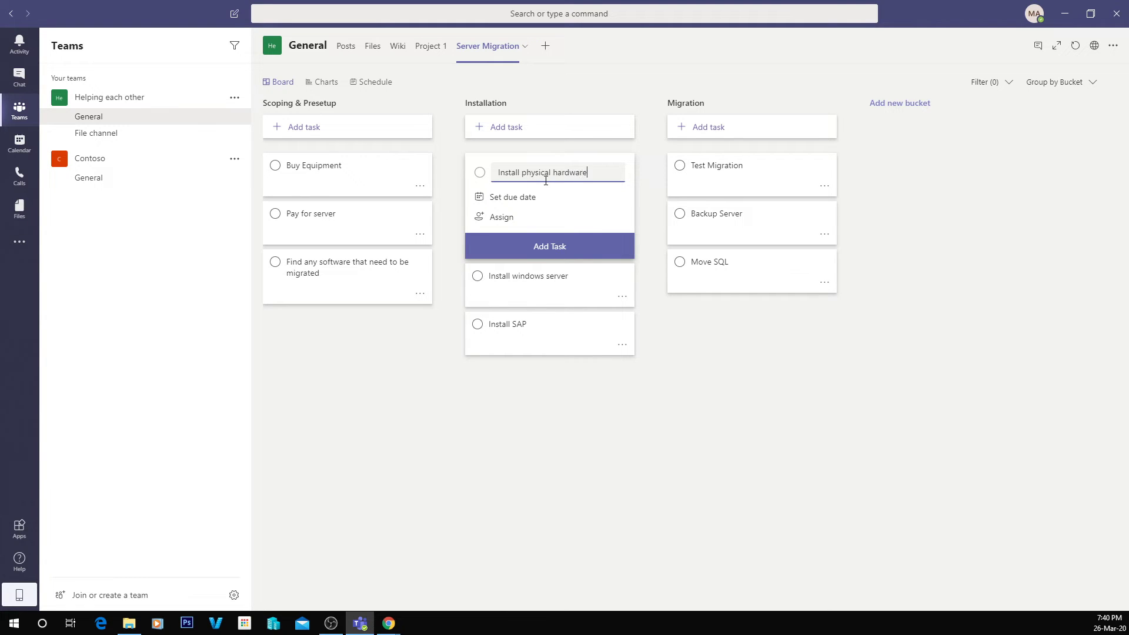
key("Return")
left_click(735, 492)
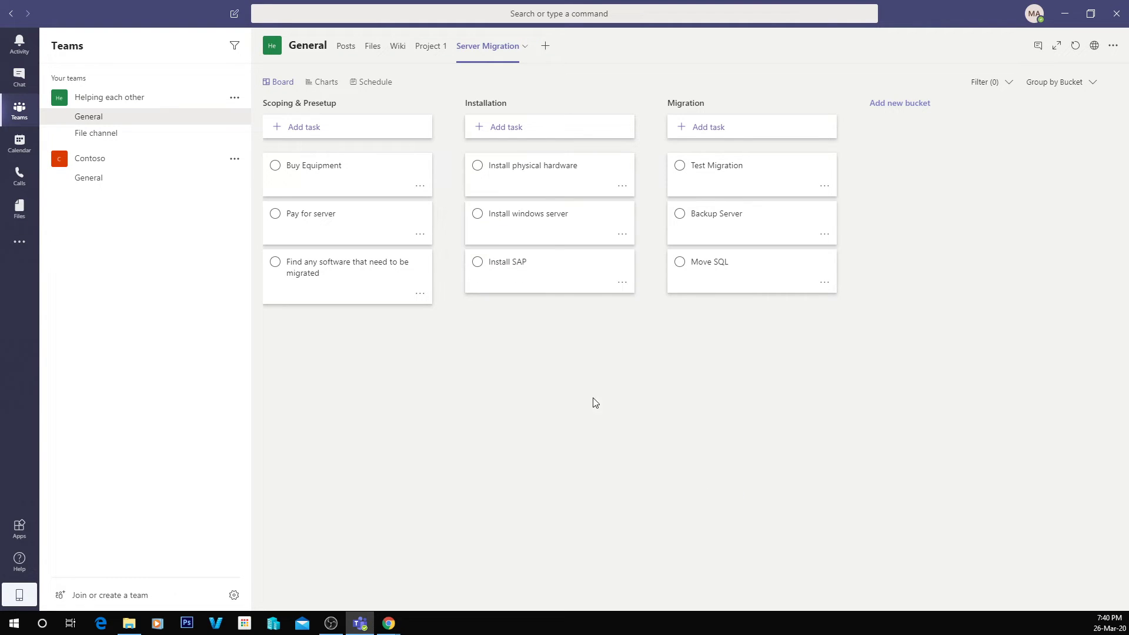
Move the Backup Server task above Test Migration in the Migration bucket.
left_click(525, 127)
left_click(651, 307)
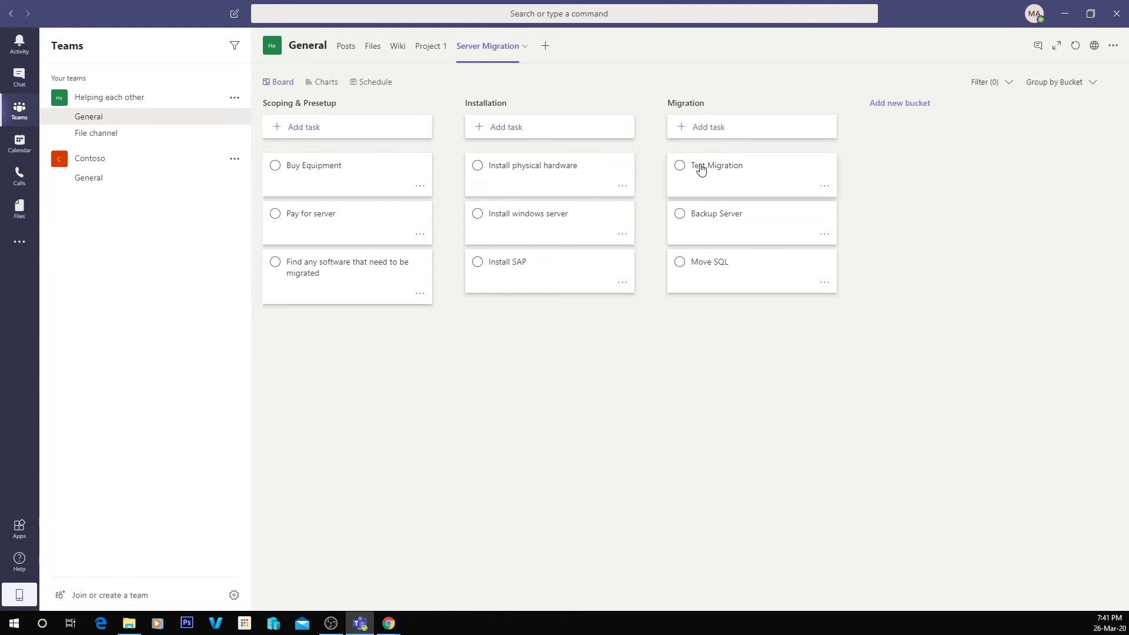
left_click_drag(733, 231, 701, 178)
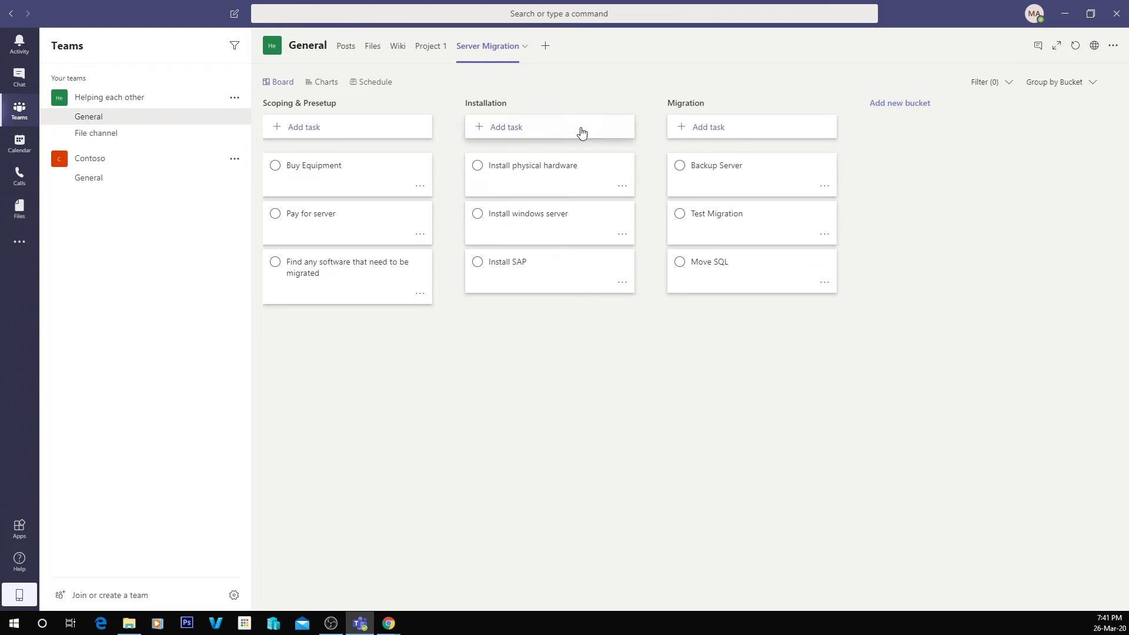
Apply the Red label to the Buy Equipment task in the Scoping & Presetup bucket.
left_click(420, 186)
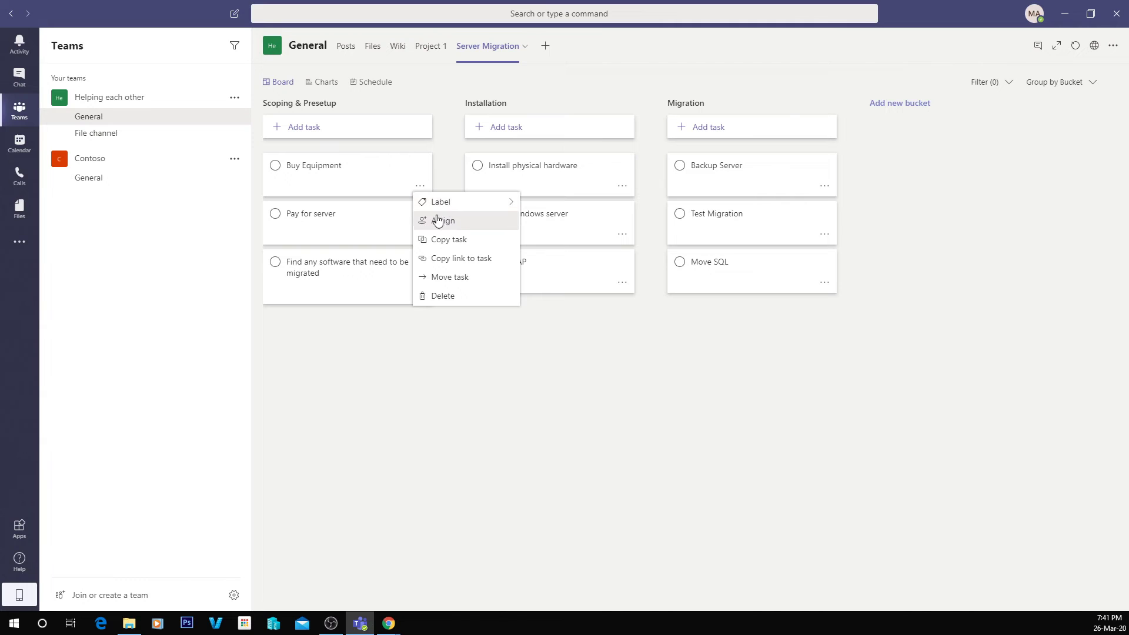
left_click(418, 187)
left_click(419, 187)
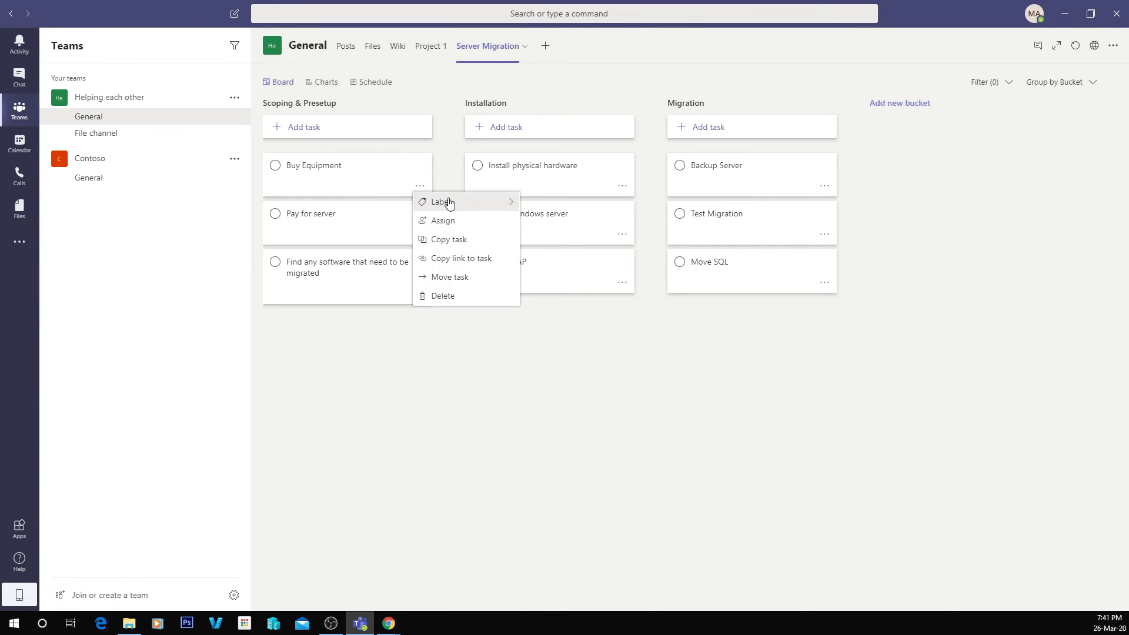
mouse_move(461, 203)
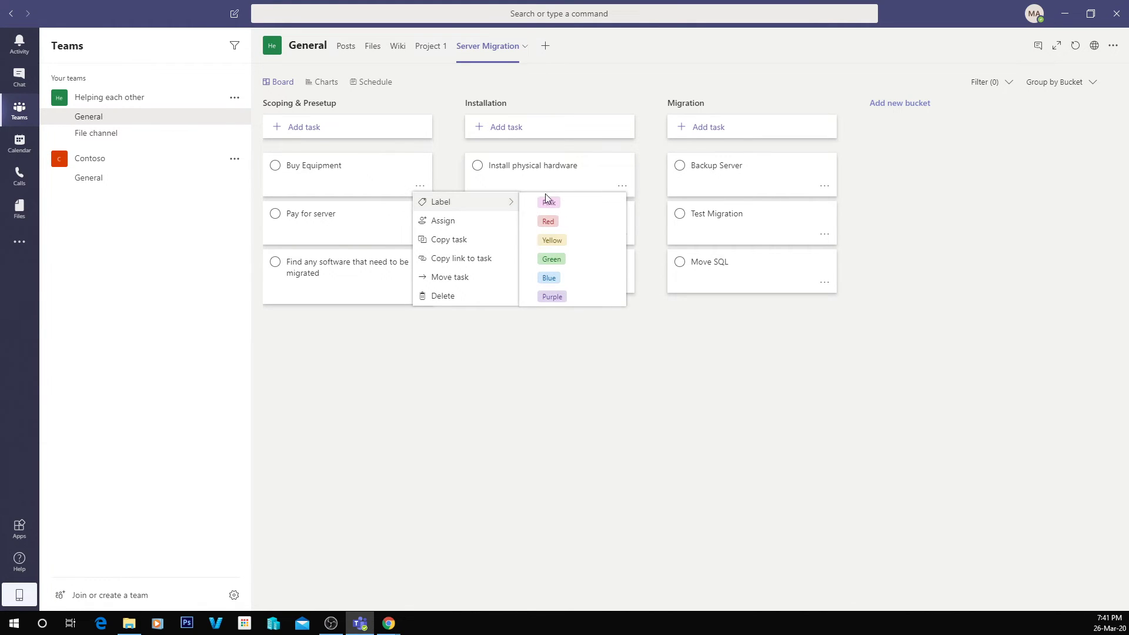
left_click(550, 221)
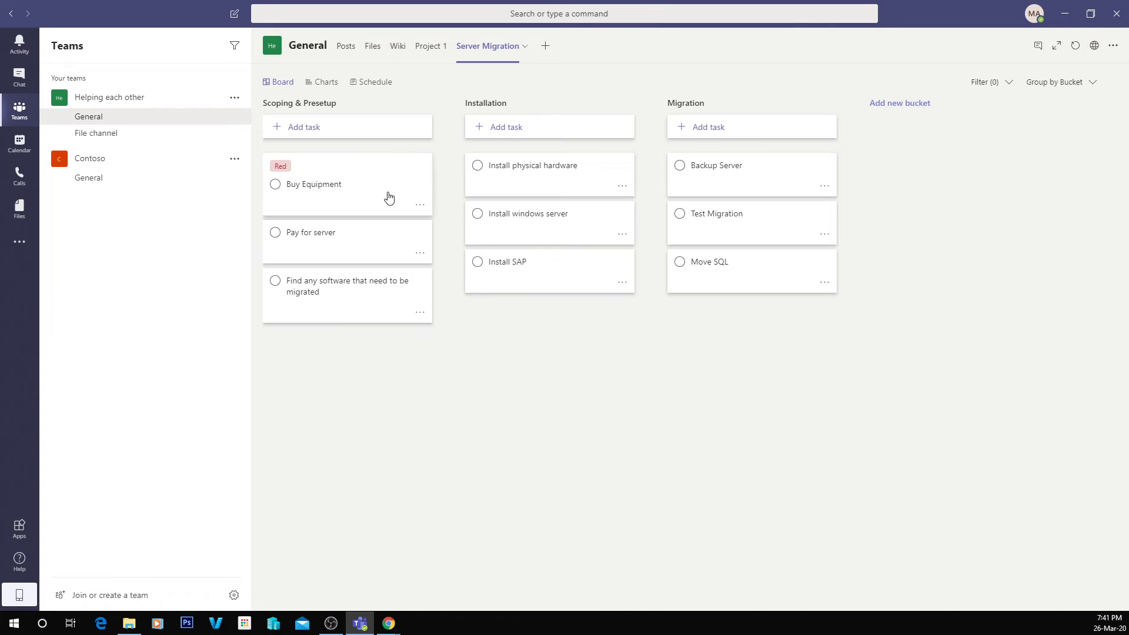
Assign the Buy Equipment and Install windows server tasks to the first suggested team member.
left_click(421, 206)
left_click(449, 242)
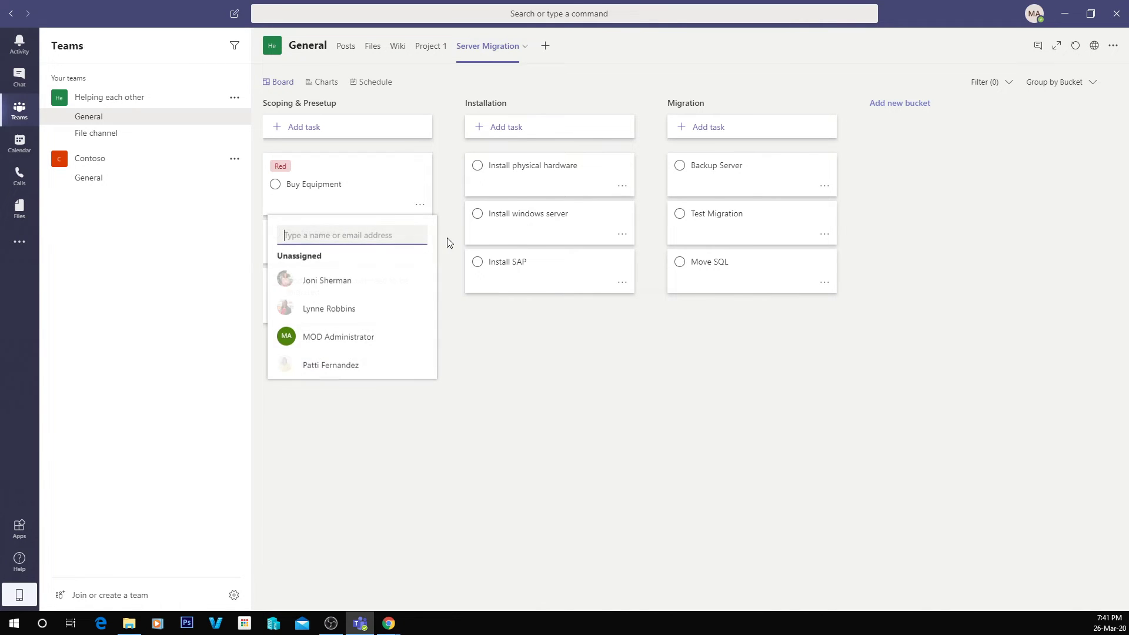
left_click(327, 282)
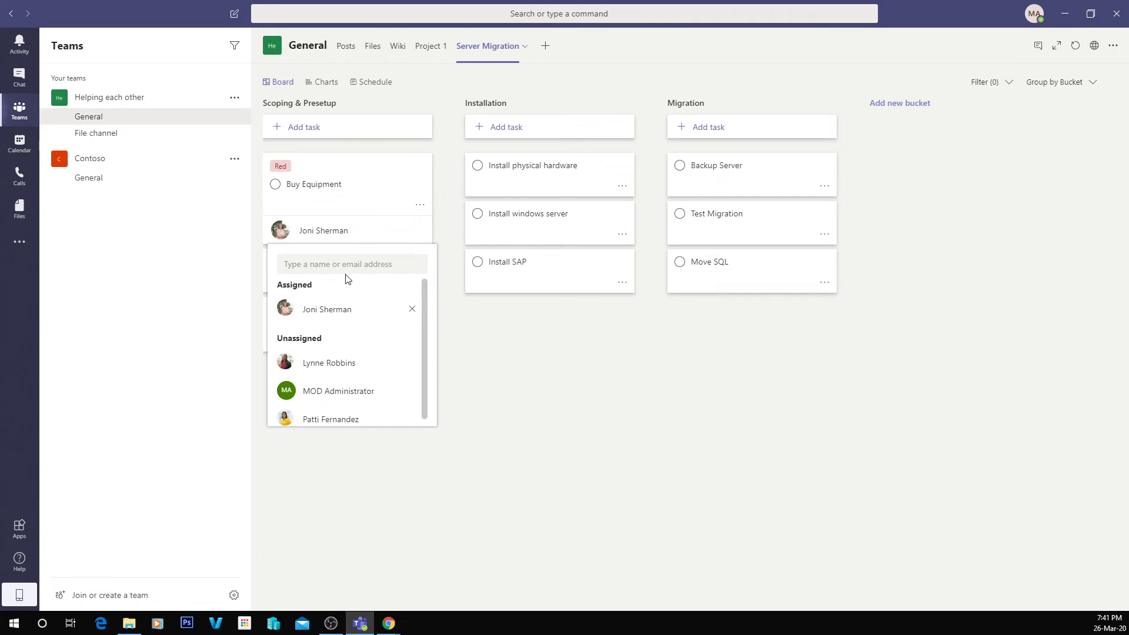
left_click(621, 236)
left_click(655, 275)
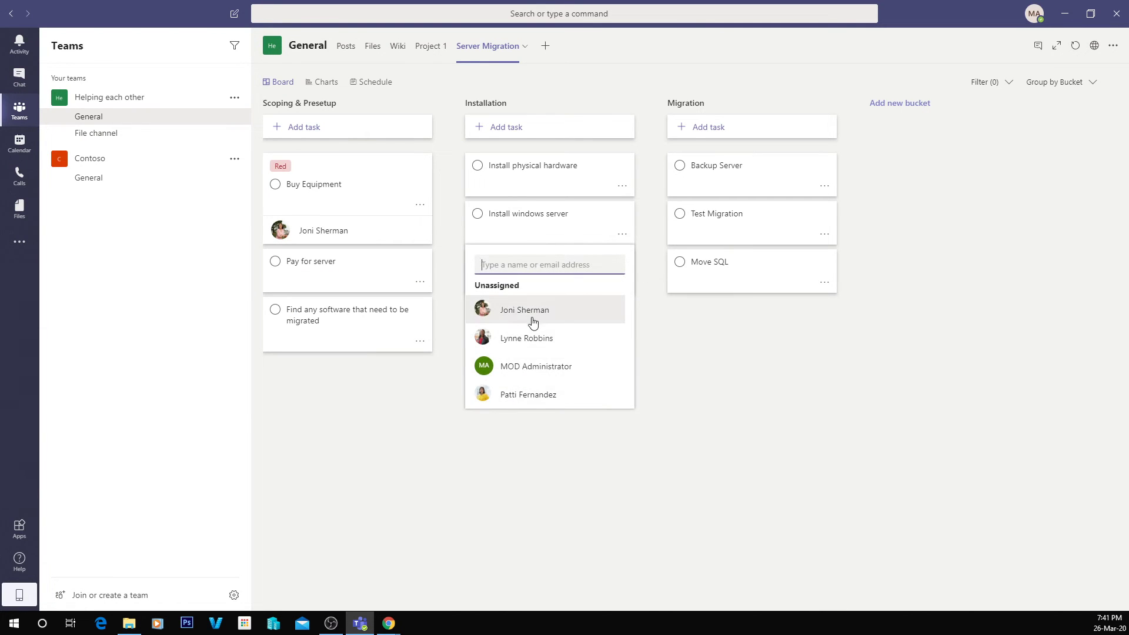
left_click(526, 312)
left_click(697, 321)
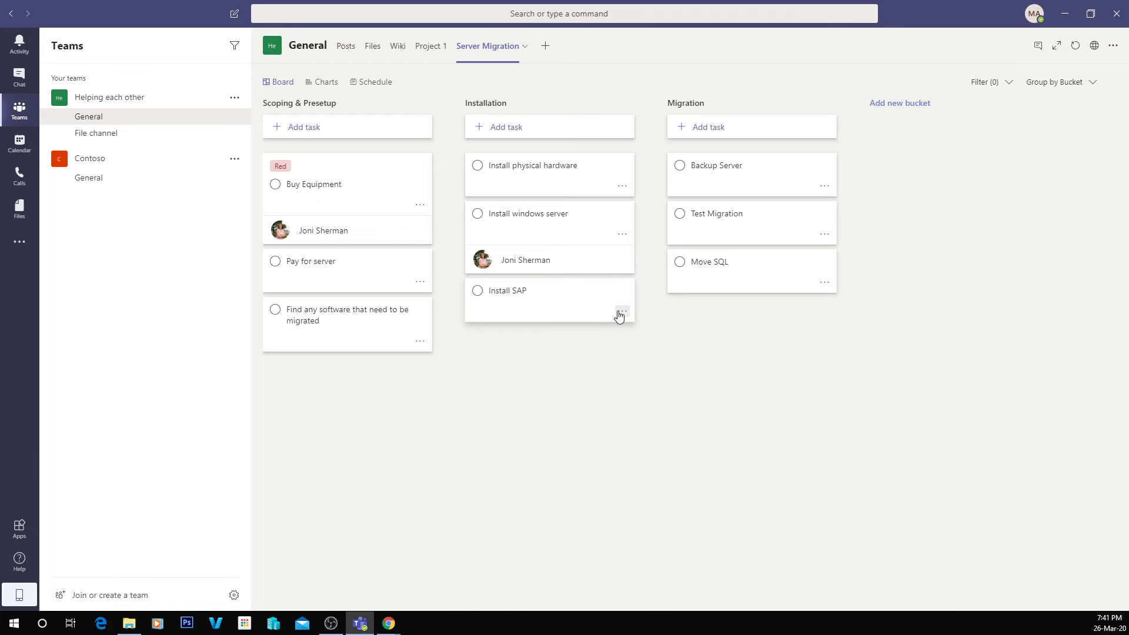
Assign the Install SAP and Move SQL tasks to the second suggested team member.
left_click(622, 310)
left_click(641, 347)
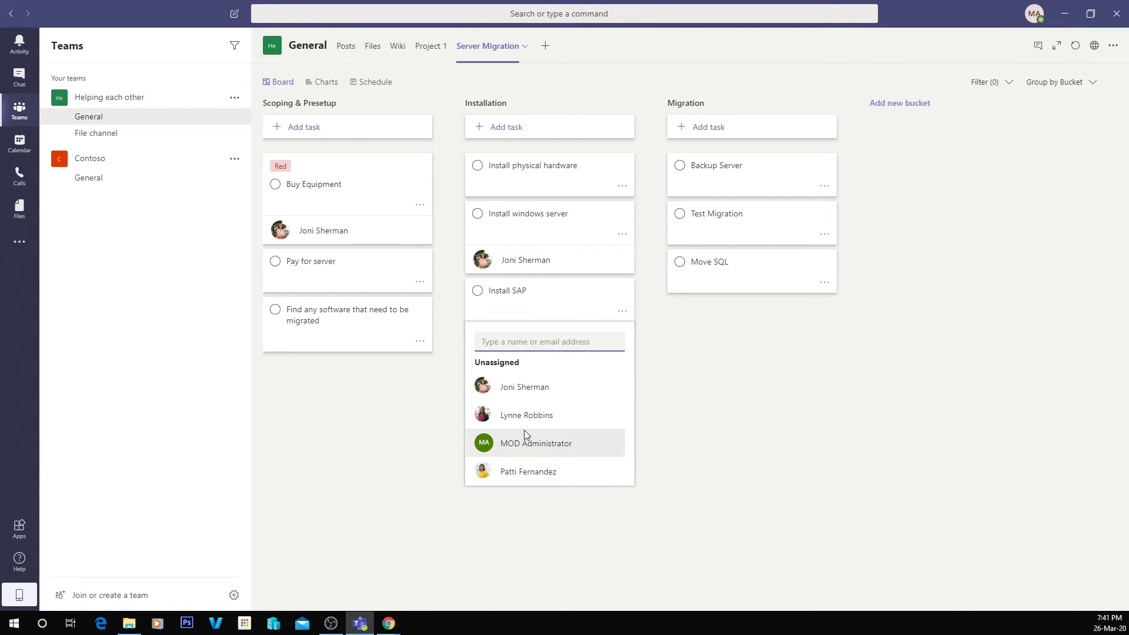
left_click(563, 418)
left_click(822, 334)
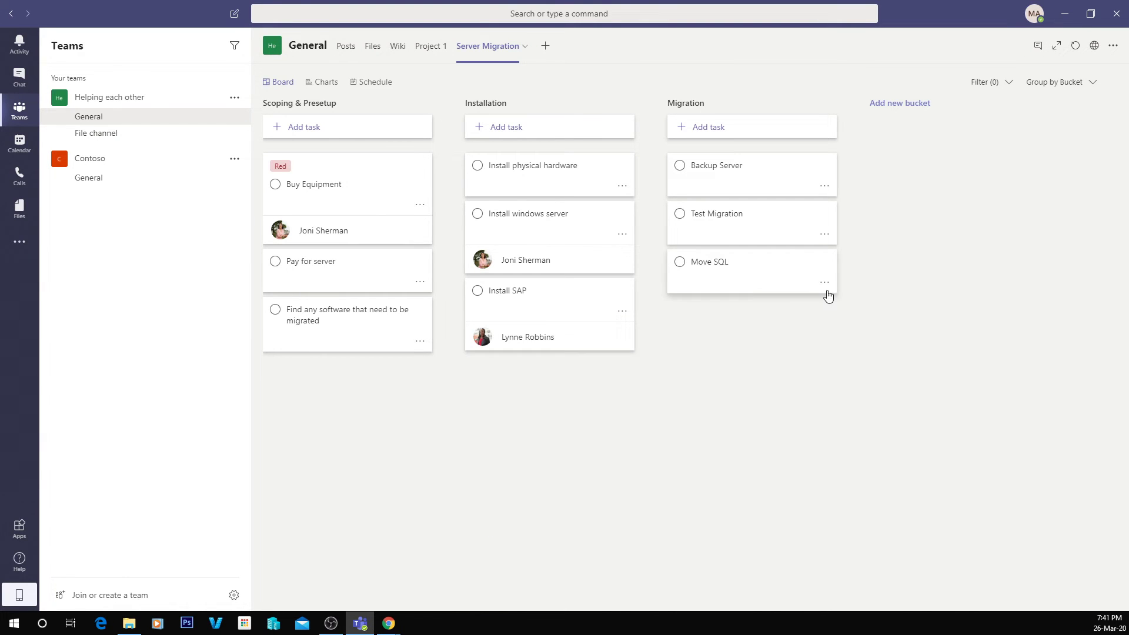
left_click(824, 282)
left_click(761, 315)
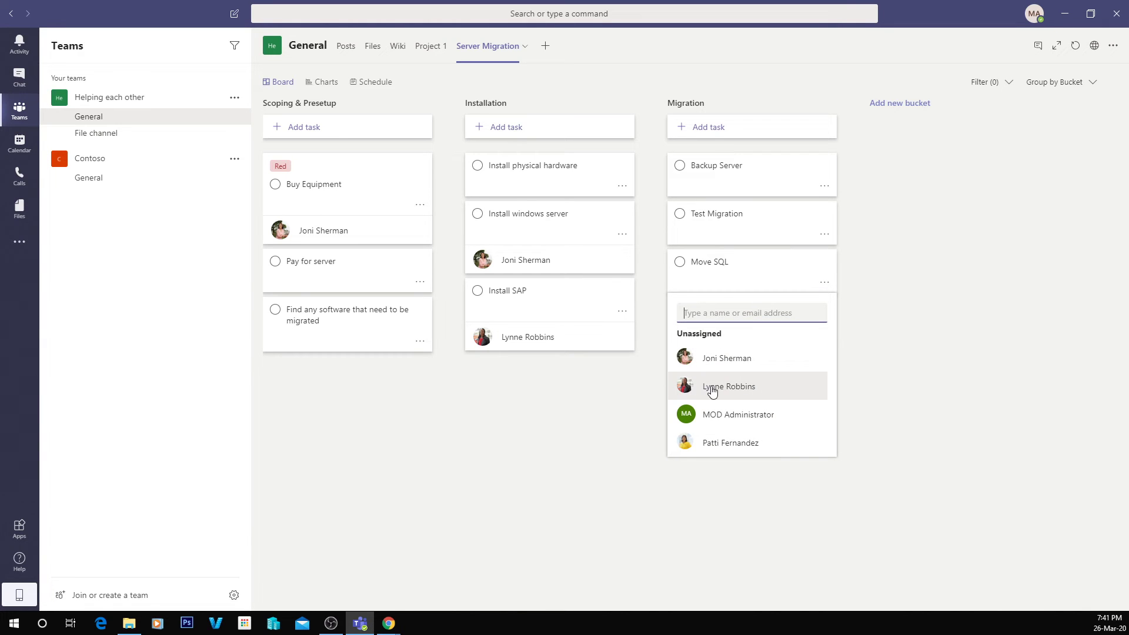
left_click(750, 393)
left_click(895, 378)
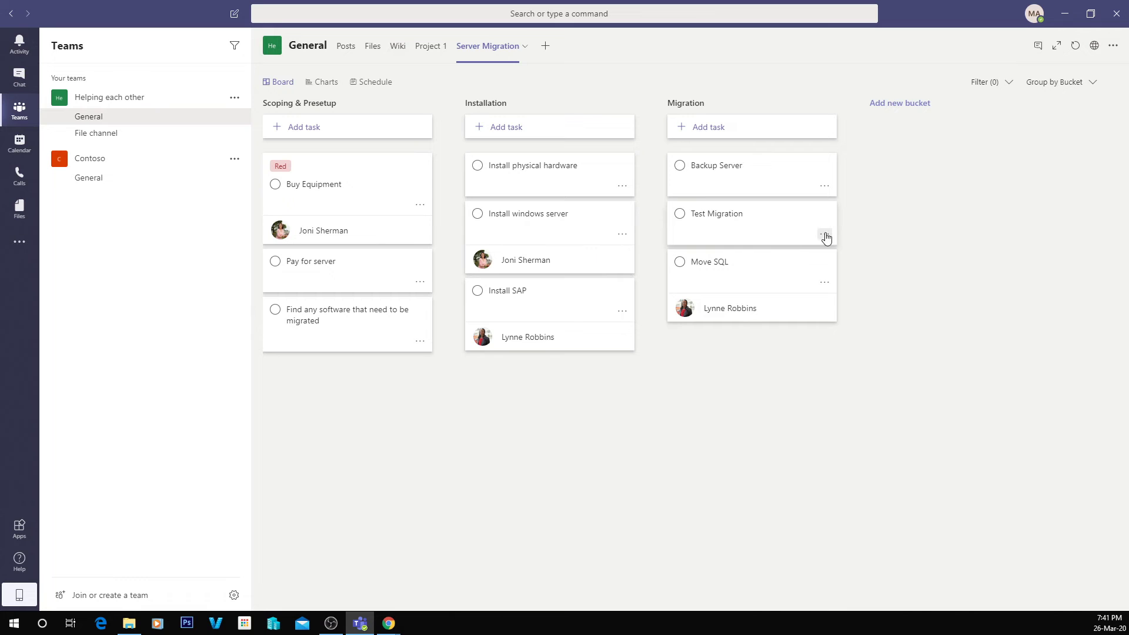
Assign the Test Migration task to both the first and second suggested team members.
left_click(825, 234)
left_click(778, 275)
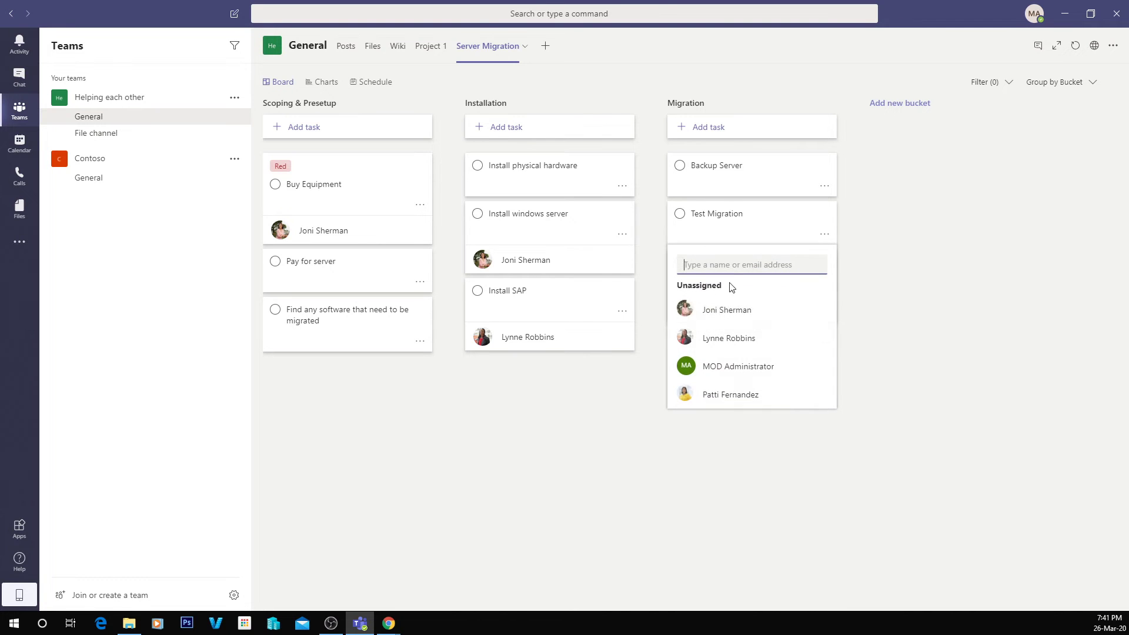
left_click(732, 307)
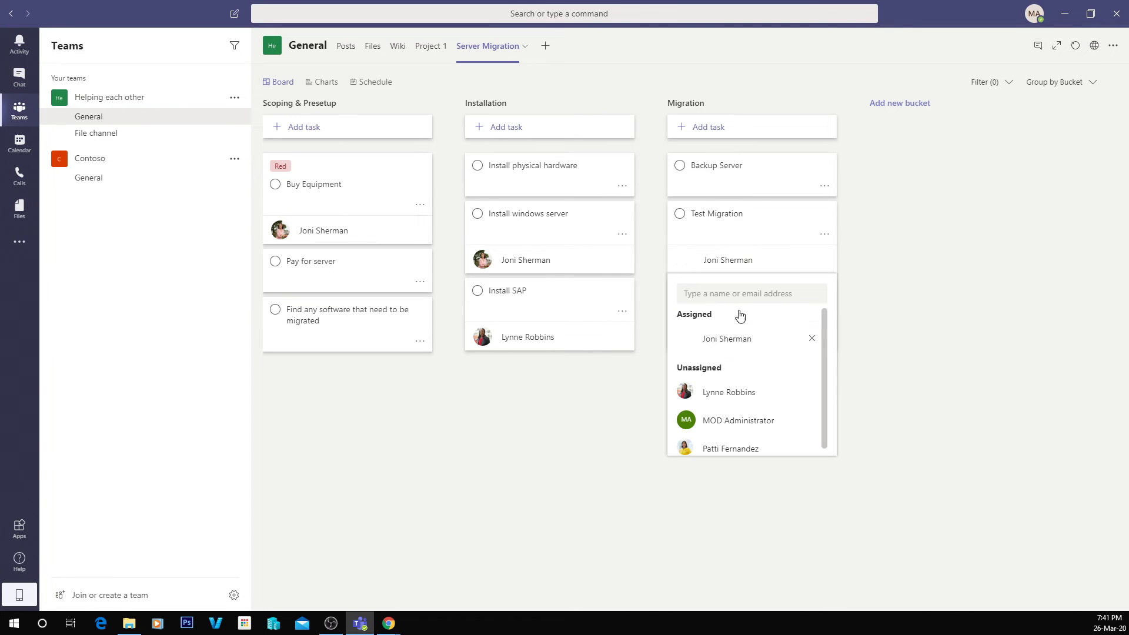
left_click(730, 391)
left_click(921, 288)
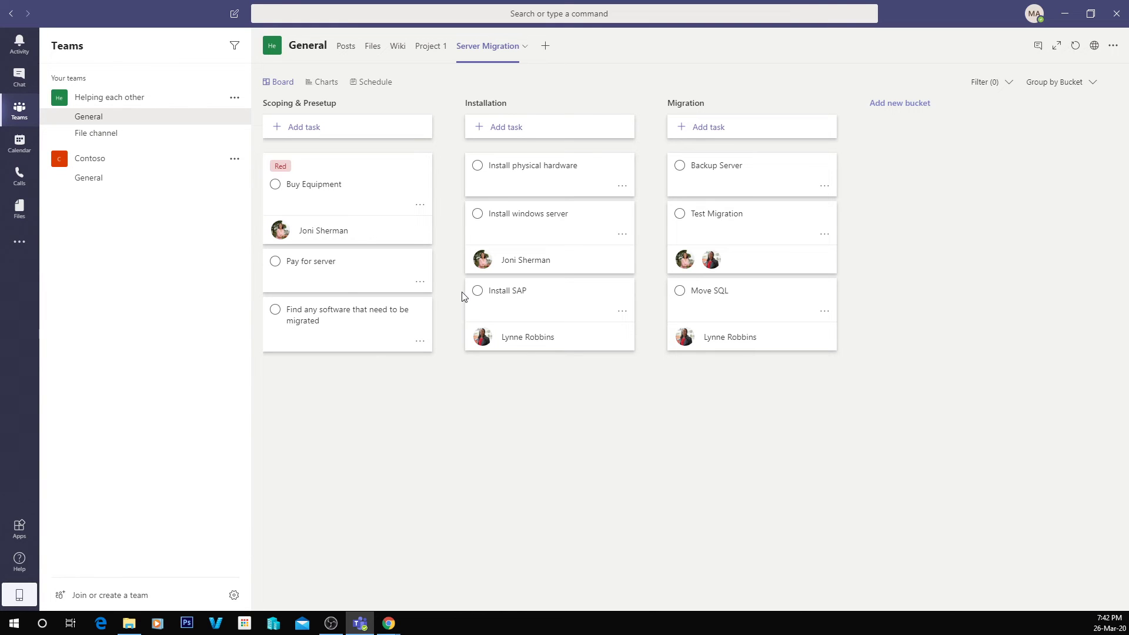
Set the Pay for server task's start date to 03/27/2020 and due date to 04/02/2020, and close its details.
left_click(418, 284)
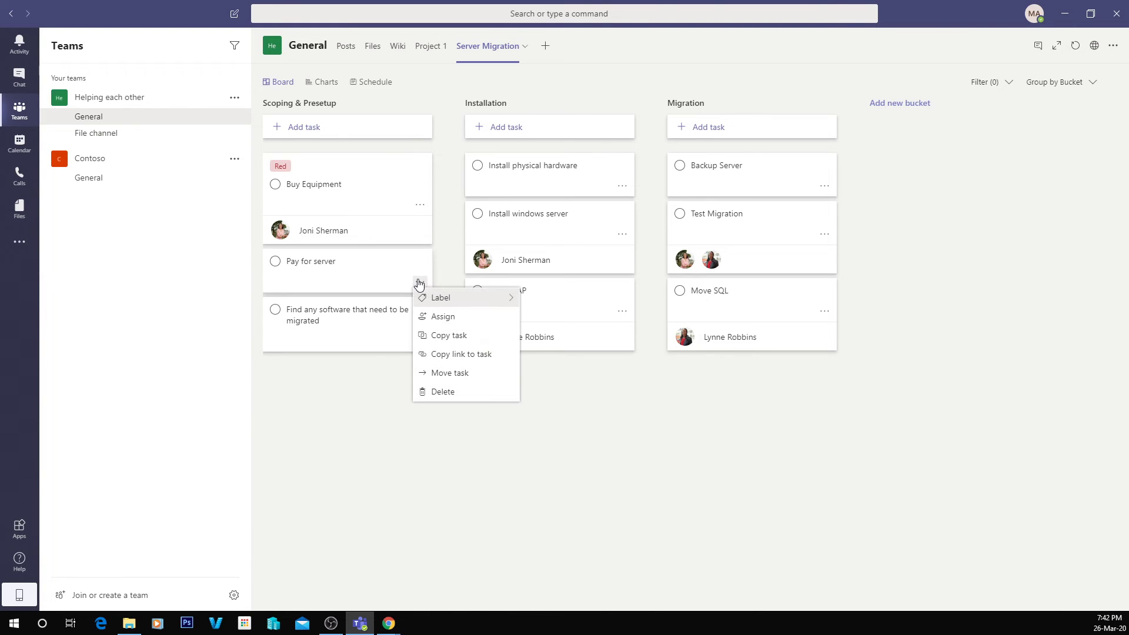
left_click(357, 280)
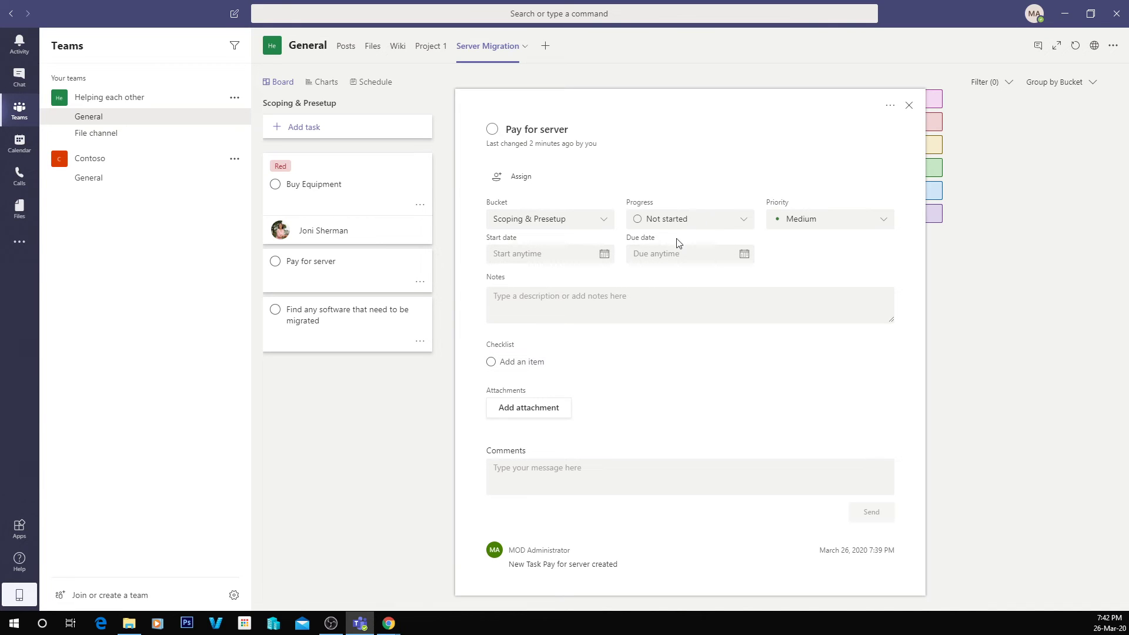
left_click(555, 249)
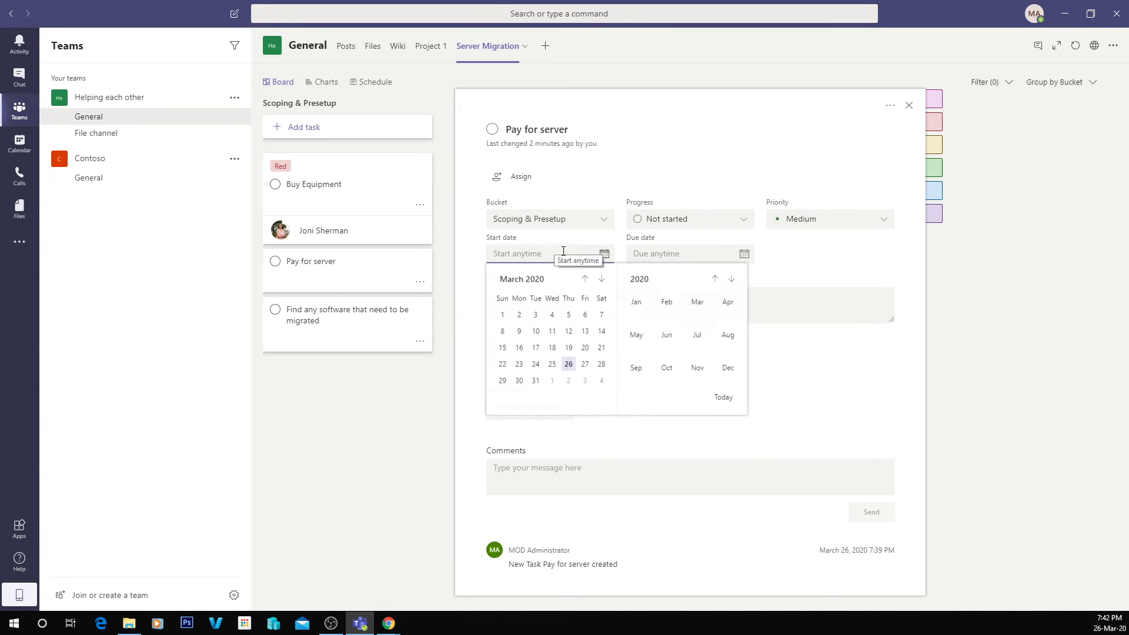
left_click(585, 365)
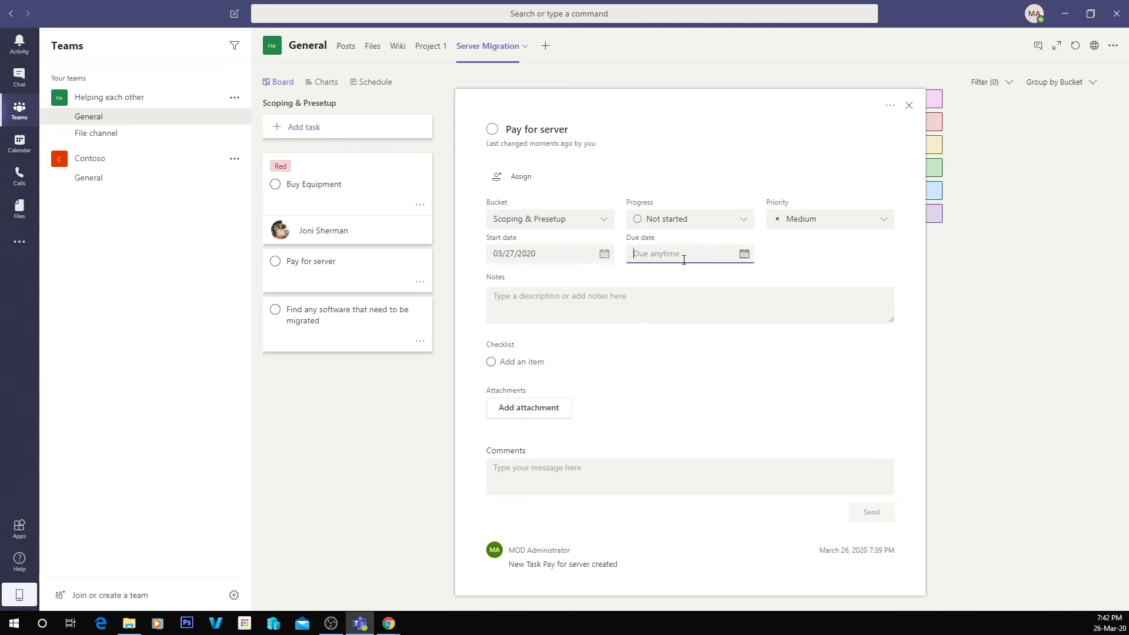
left_click(681, 254)
left_click(709, 380)
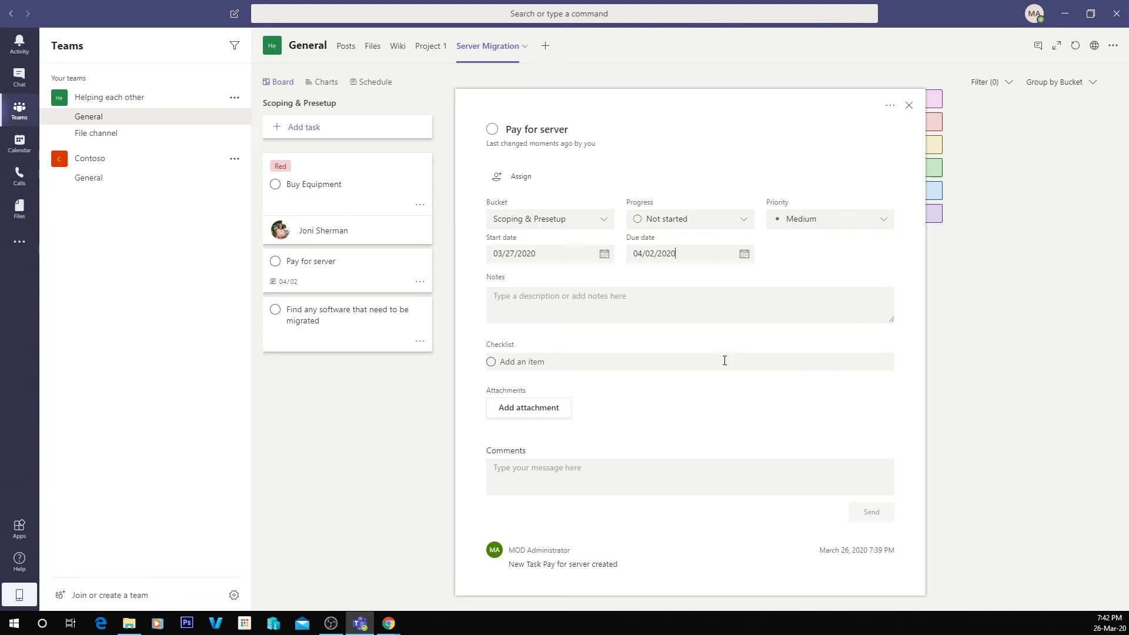
left_click(910, 106)
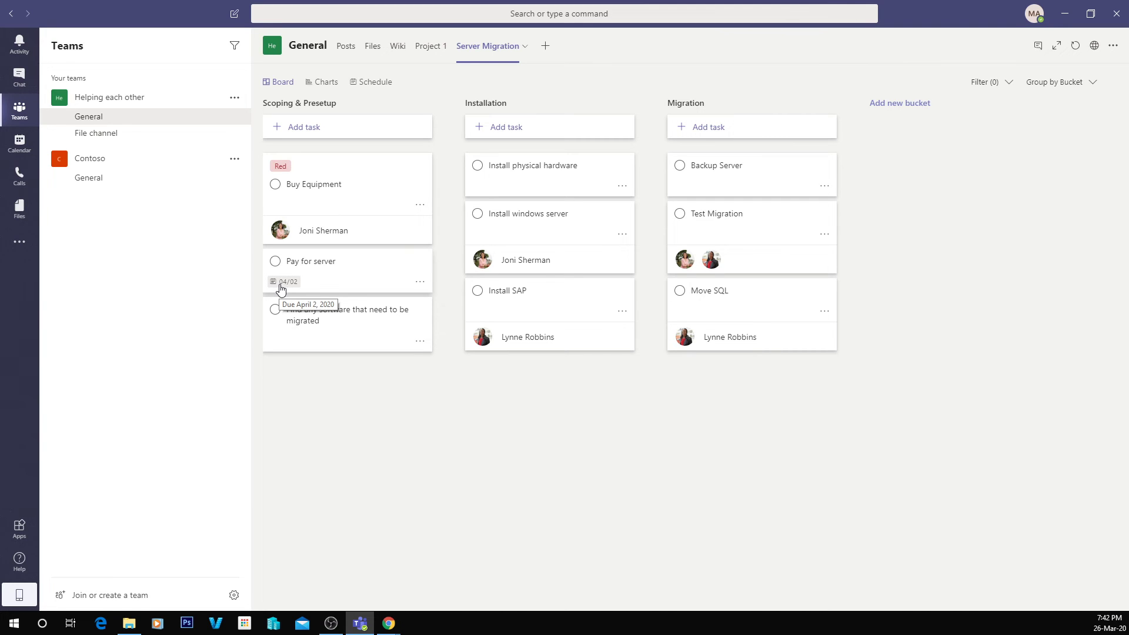
Set the Buy Equipment task's due date to 03/10/2020 and close its details.
left_click(420, 204)
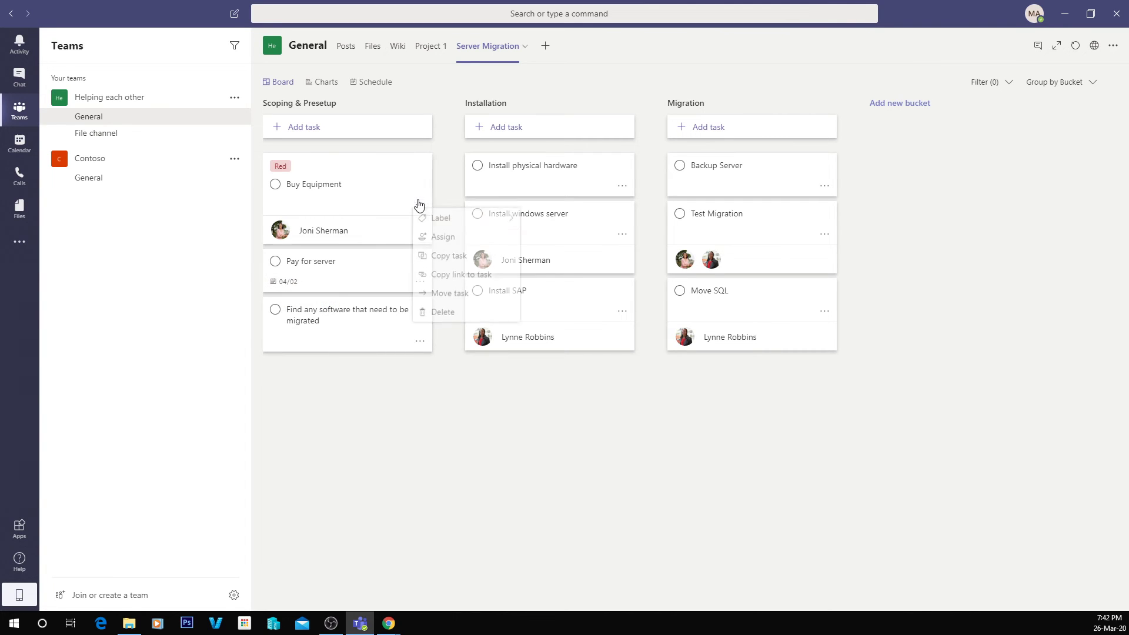
left_click(343, 187)
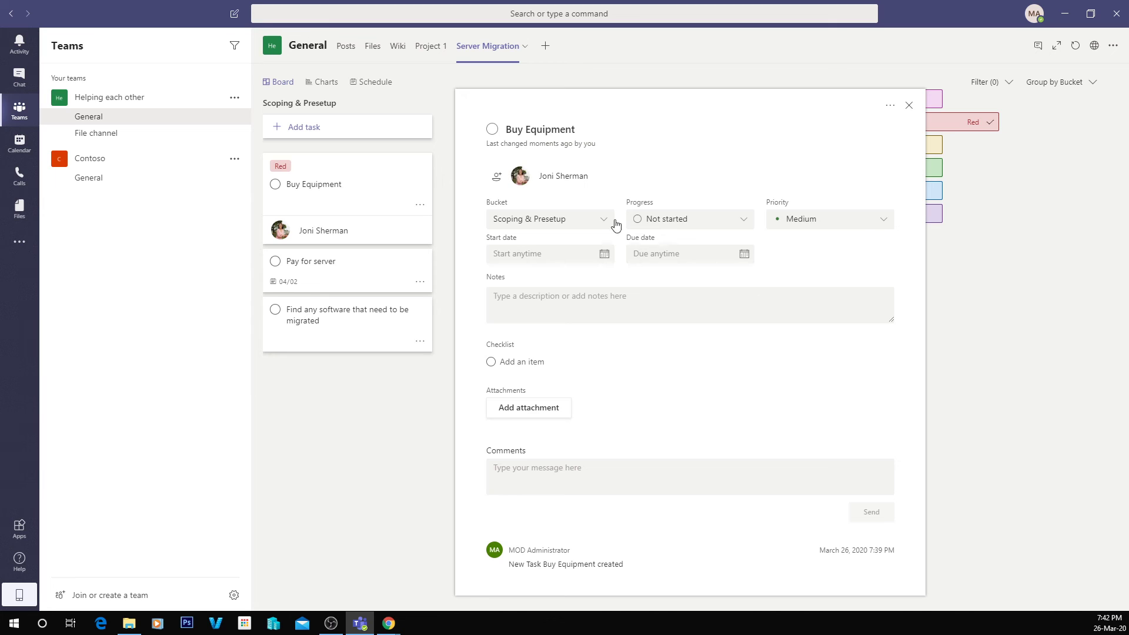
left_click(744, 258)
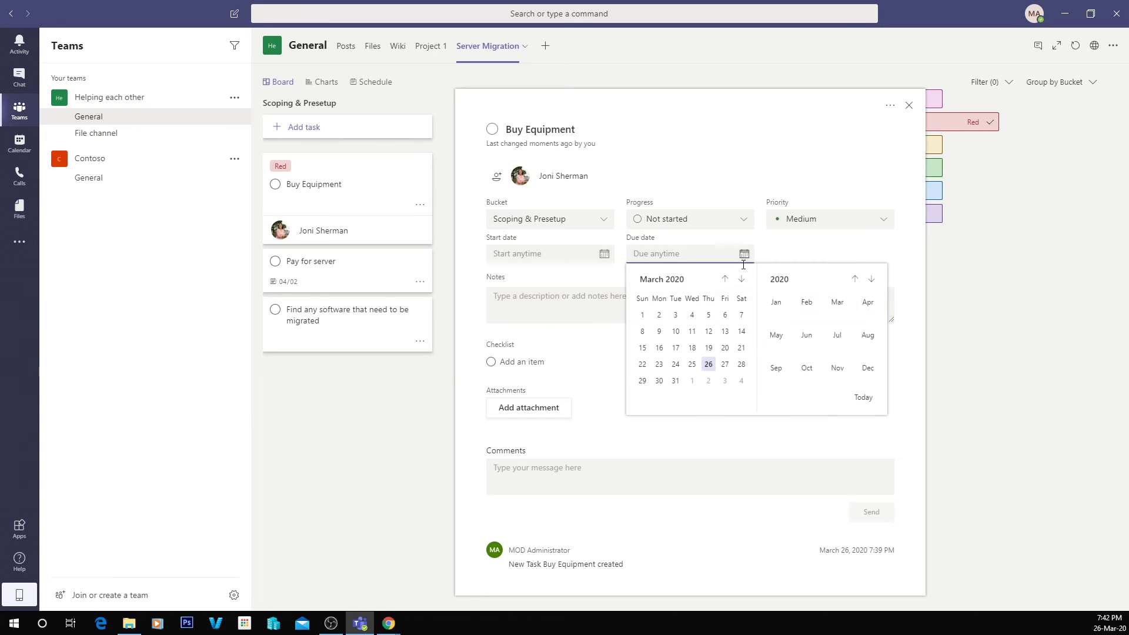
left_click(682, 329)
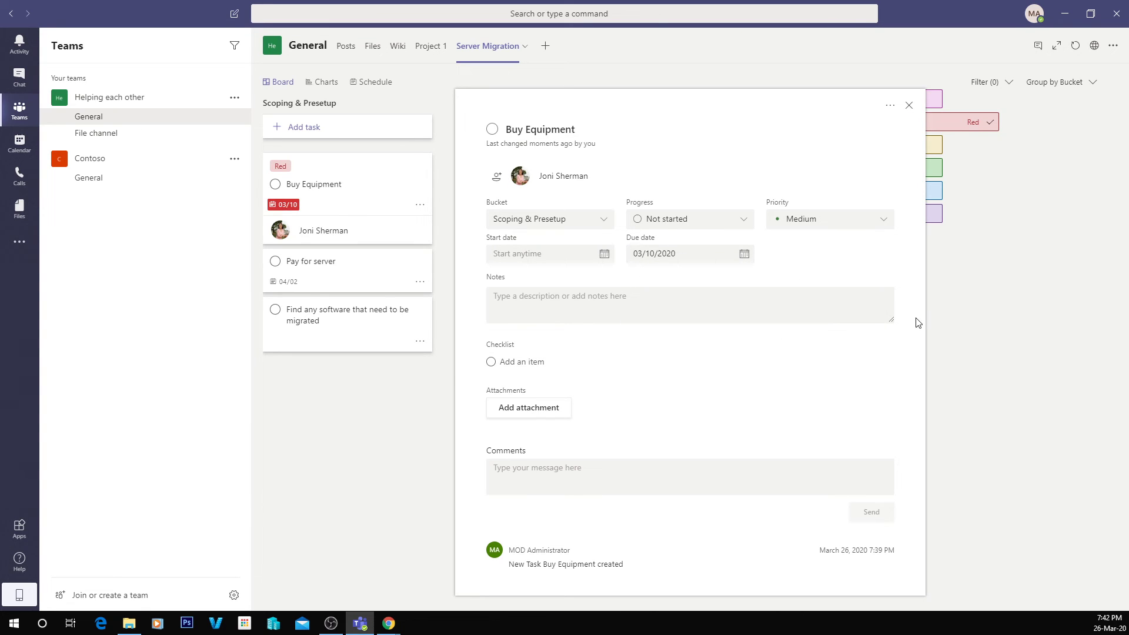
left_click(909, 107)
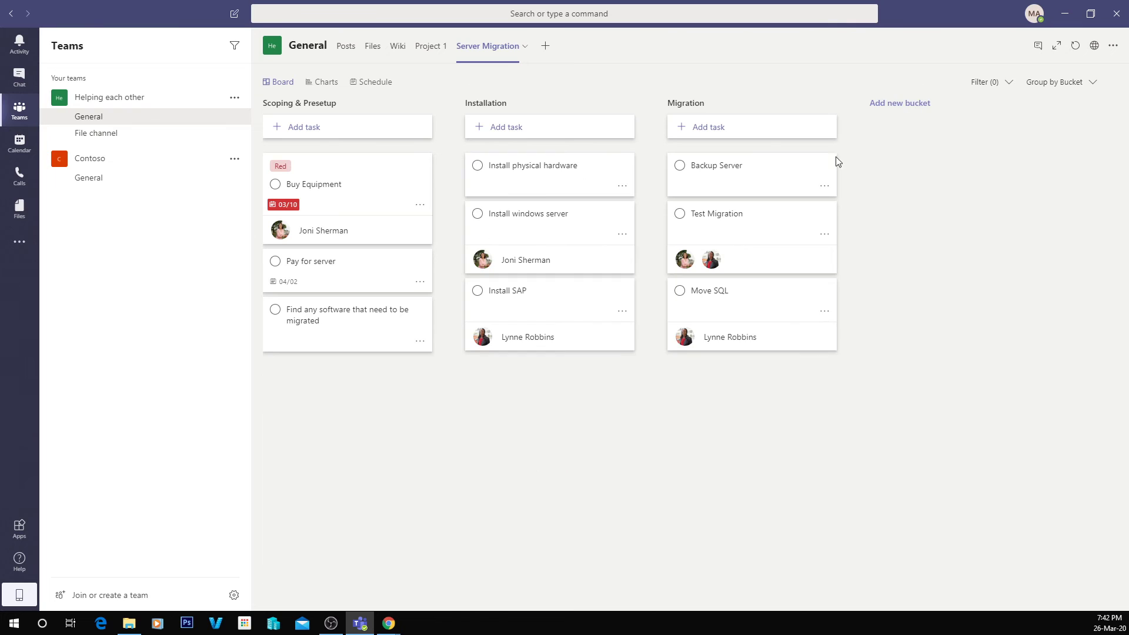
left_click(285, 285)
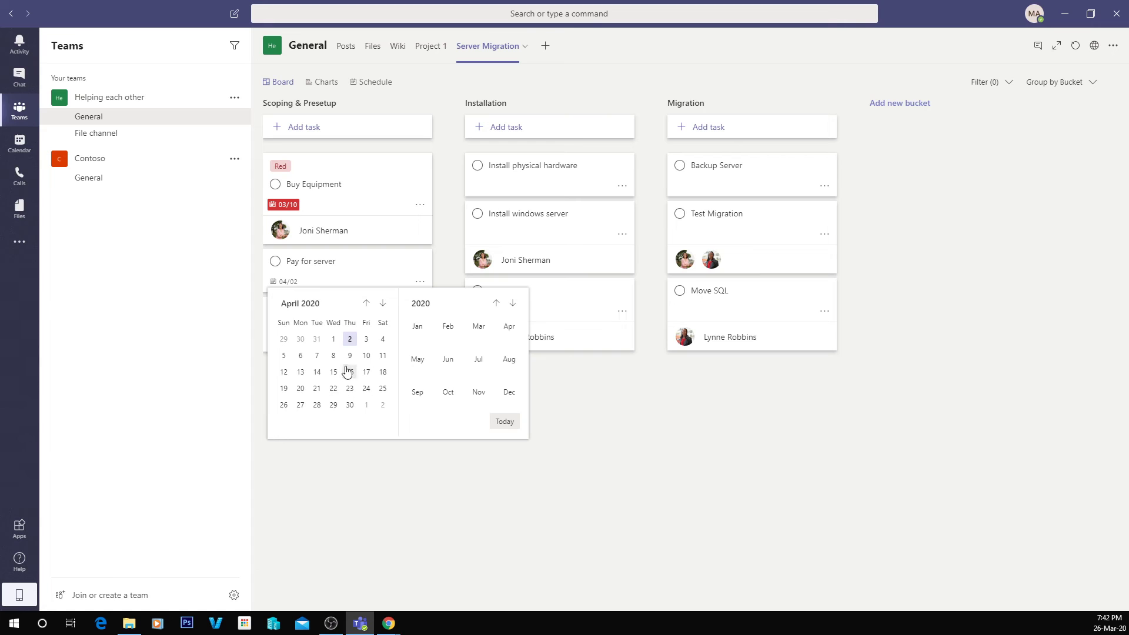
left_click(385, 550)
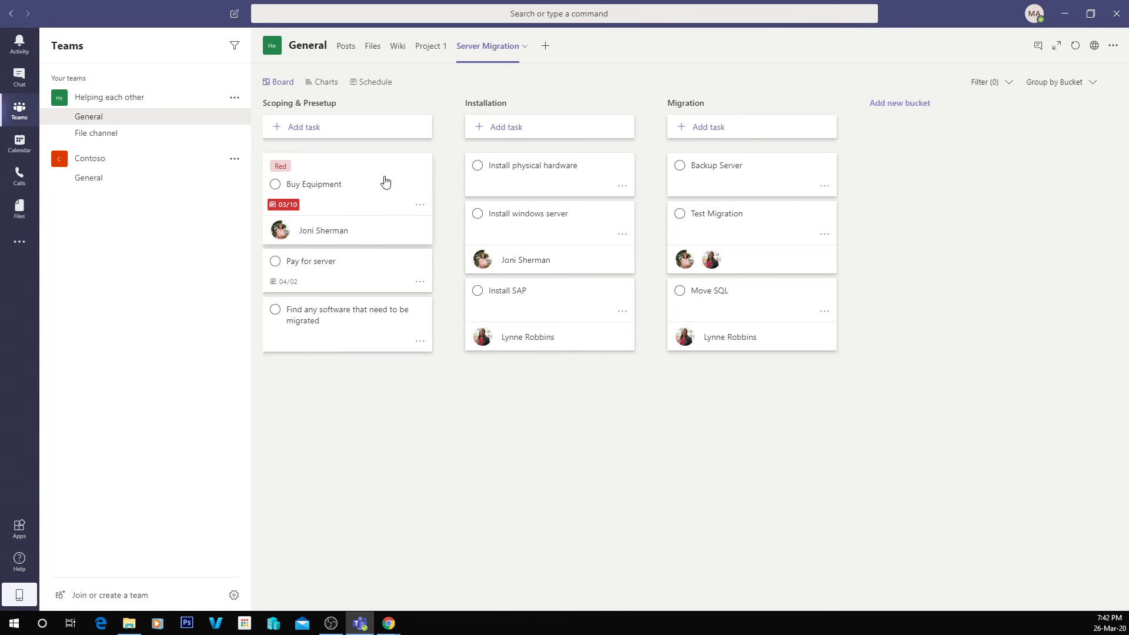
left_click(367, 183)
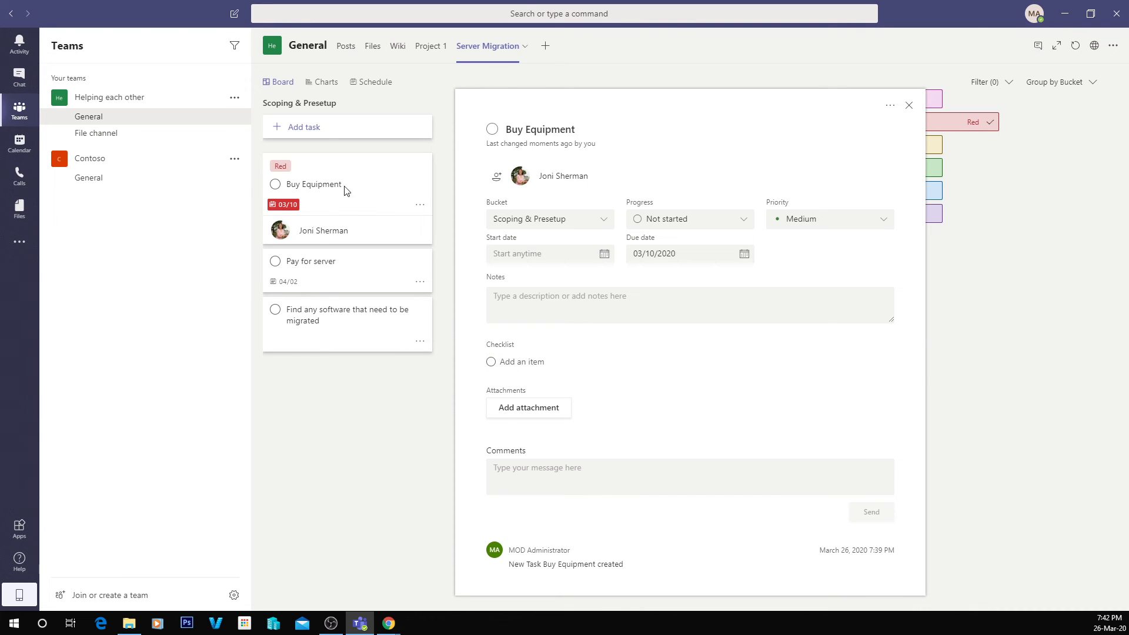
left_click(909, 106)
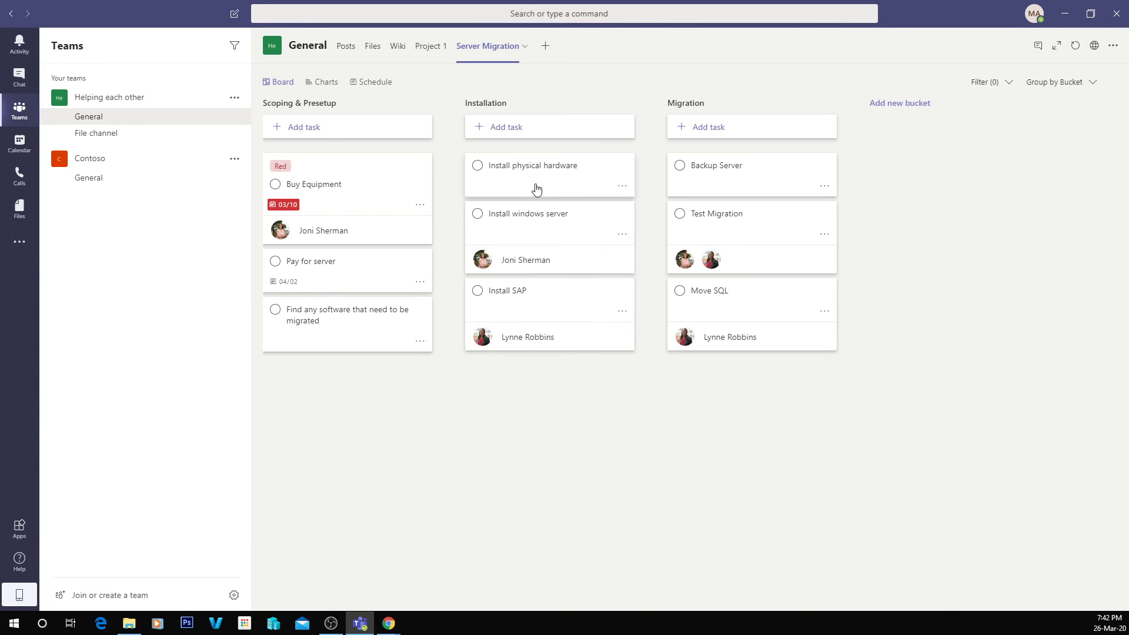
Add the checklist item "Check any installed programs" to the task "Find any software that need to be migrated".
left_click(339, 325)
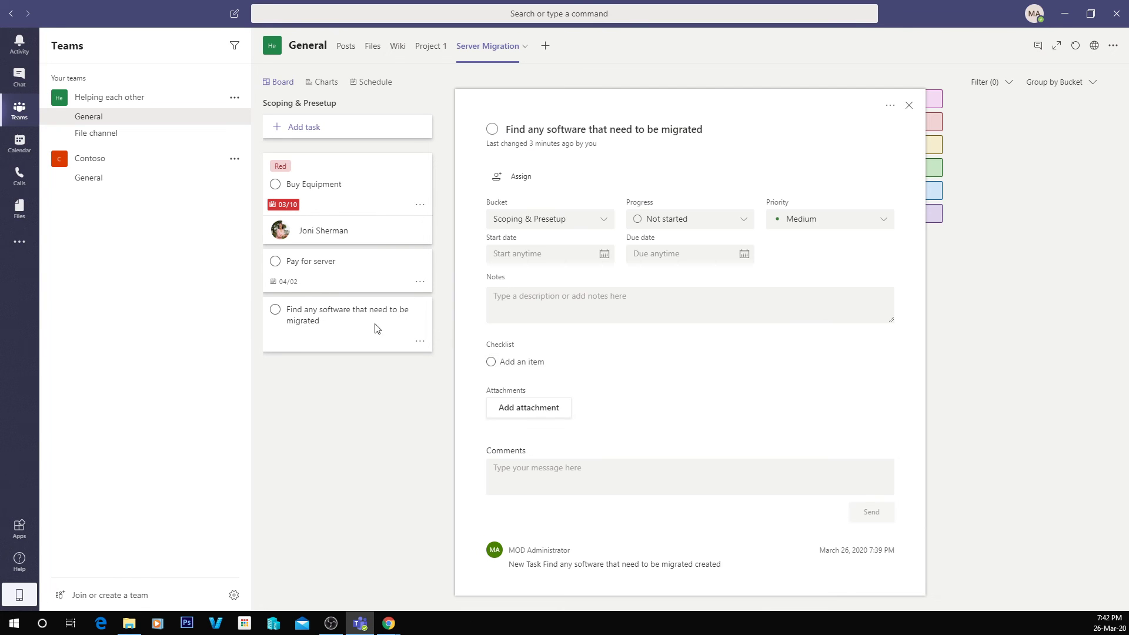
type("Check any installed programs")
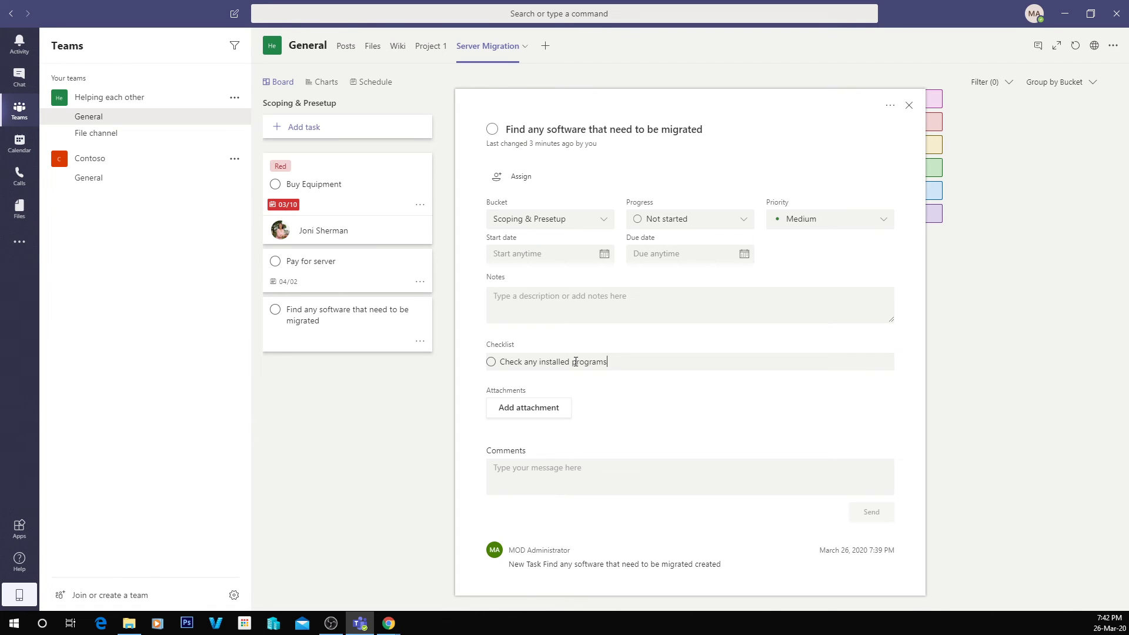
key("Return")
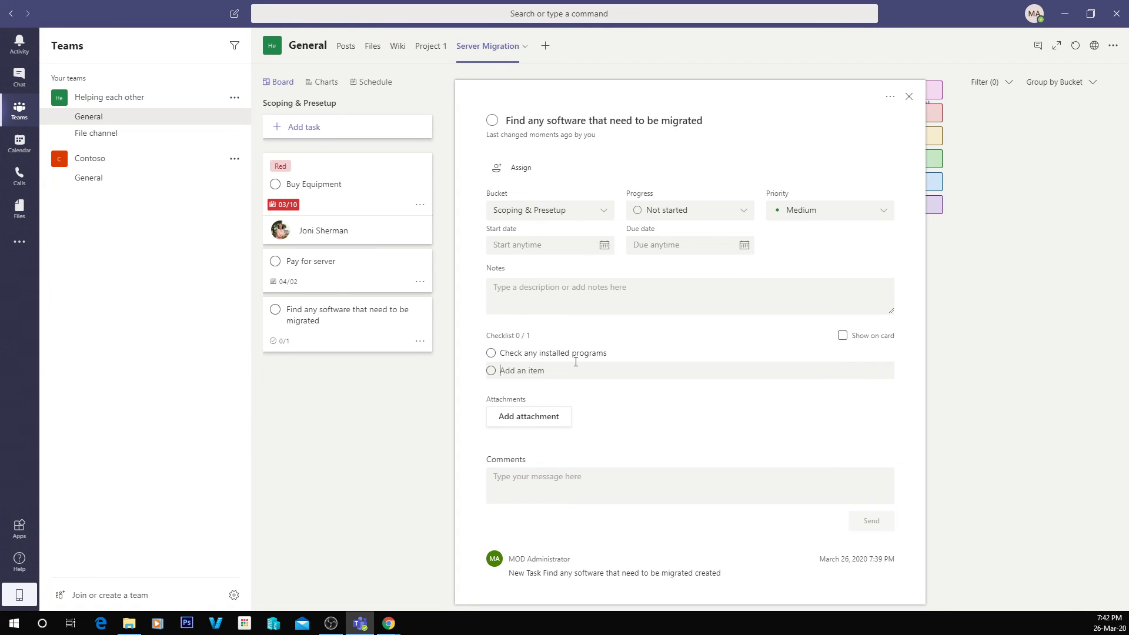
Add the checklist items "check task scheduler" and "check AV exclusions", show the checklist on the card, and close the task details.
type("check task scheduler")
key("Return")
type("ch")
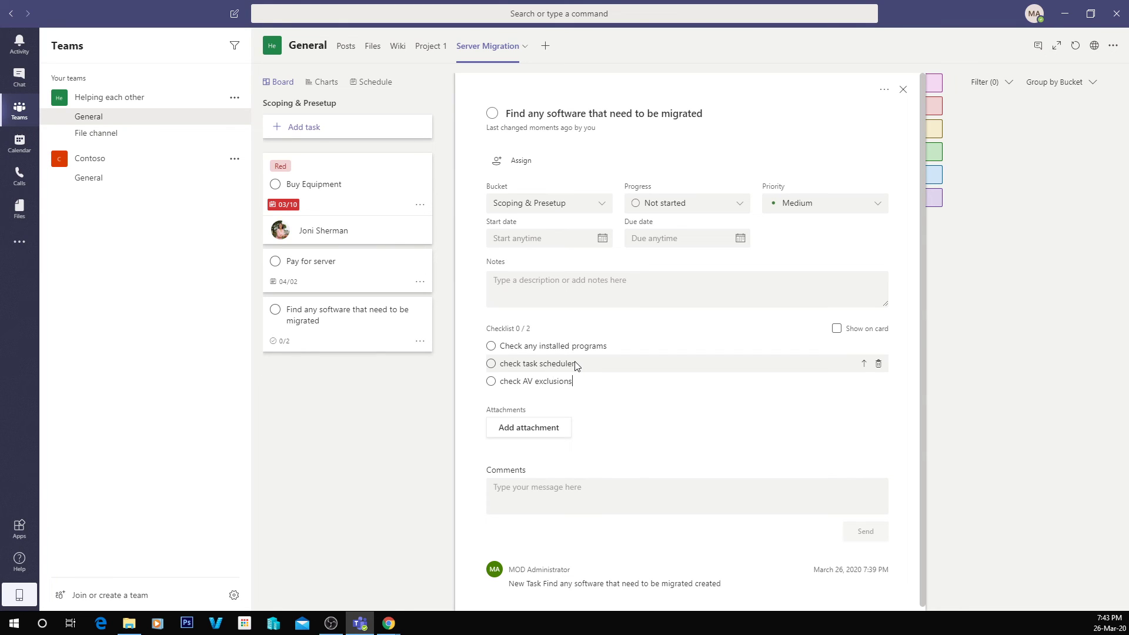
key("Return")
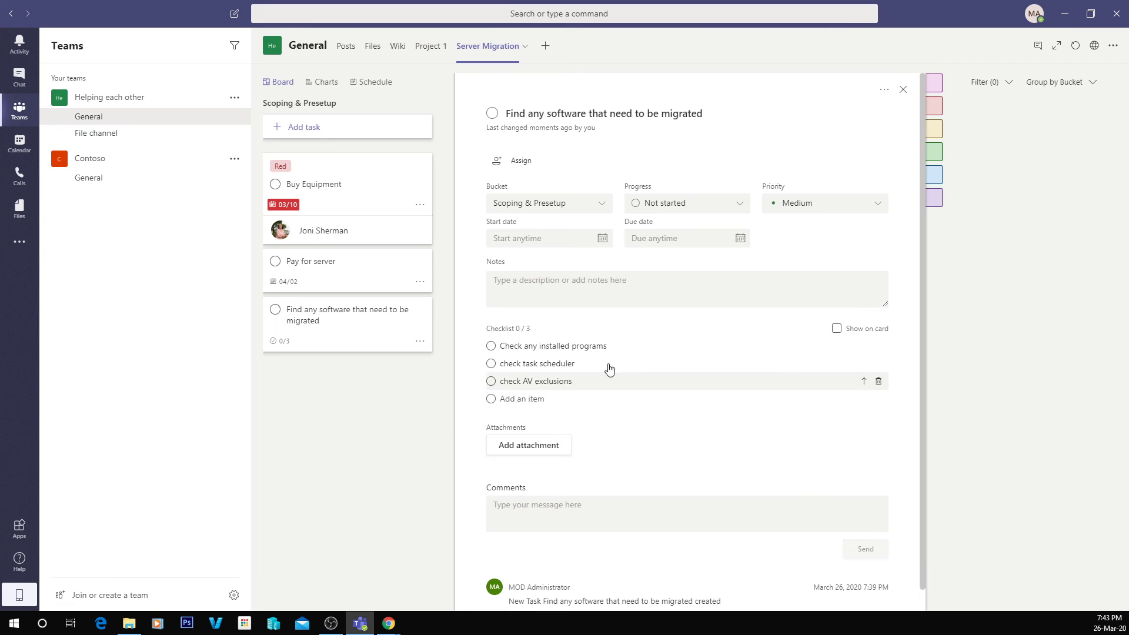
left_click(837, 329)
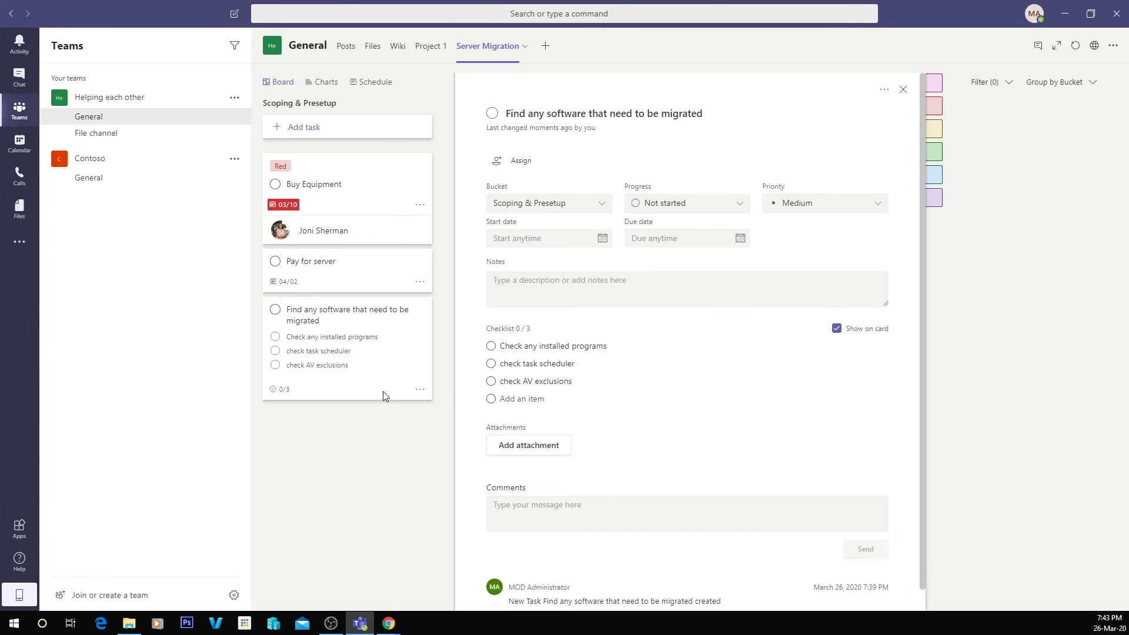
left_click(903, 92)
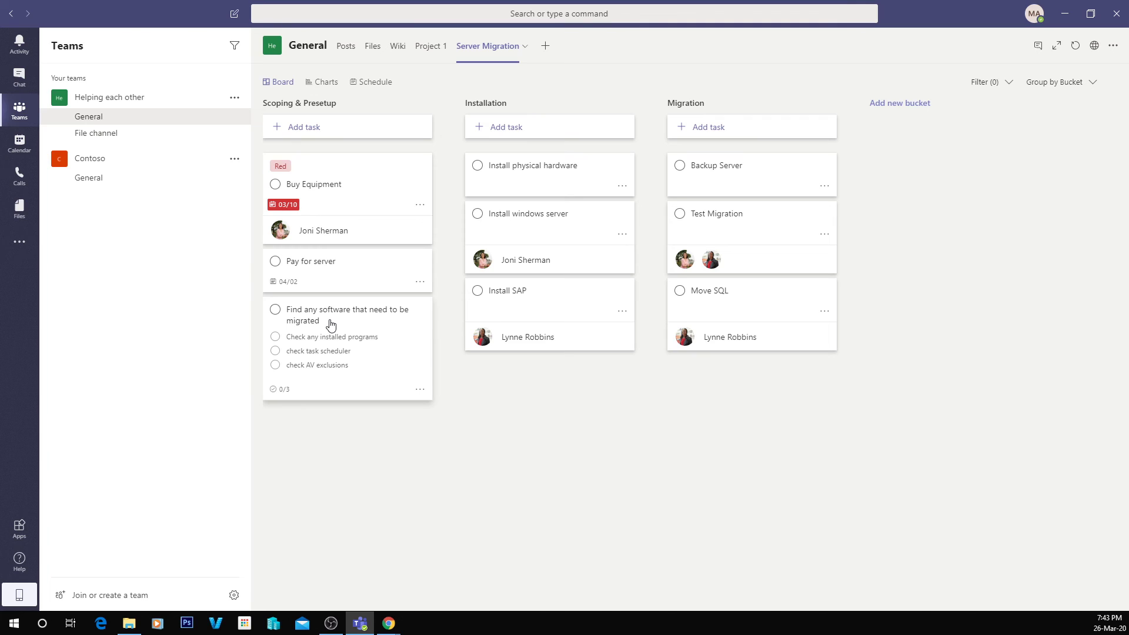
Tick off the checklist items on the "Find any software that need to be migrated" card and mark the task complete.
left_click(276, 337)
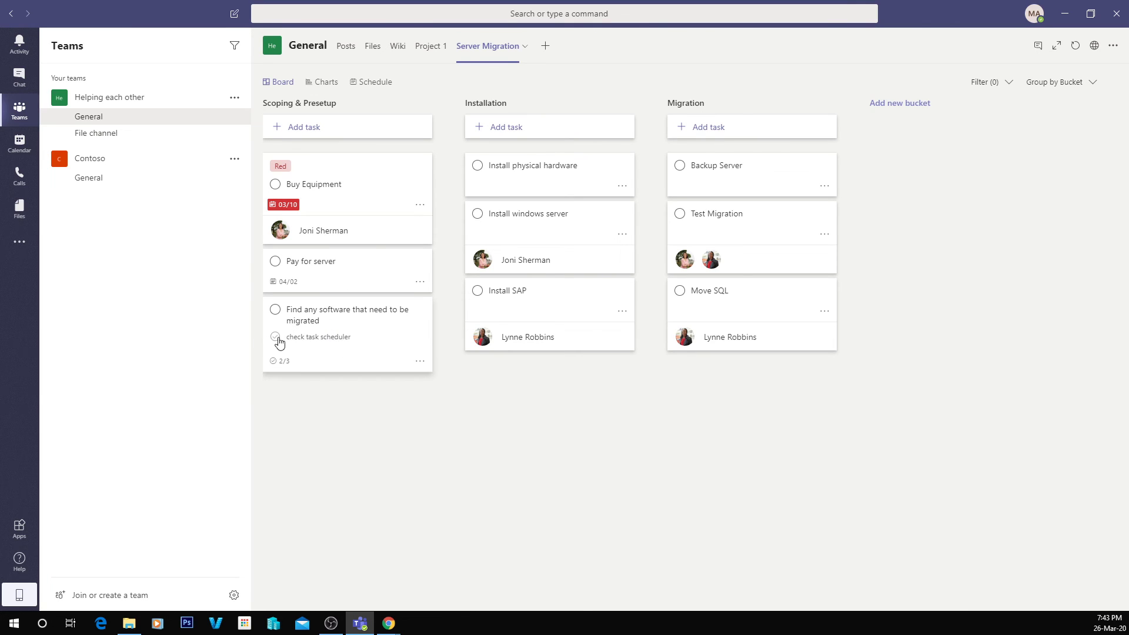
left_click(275, 351)
left_click(275, 310)
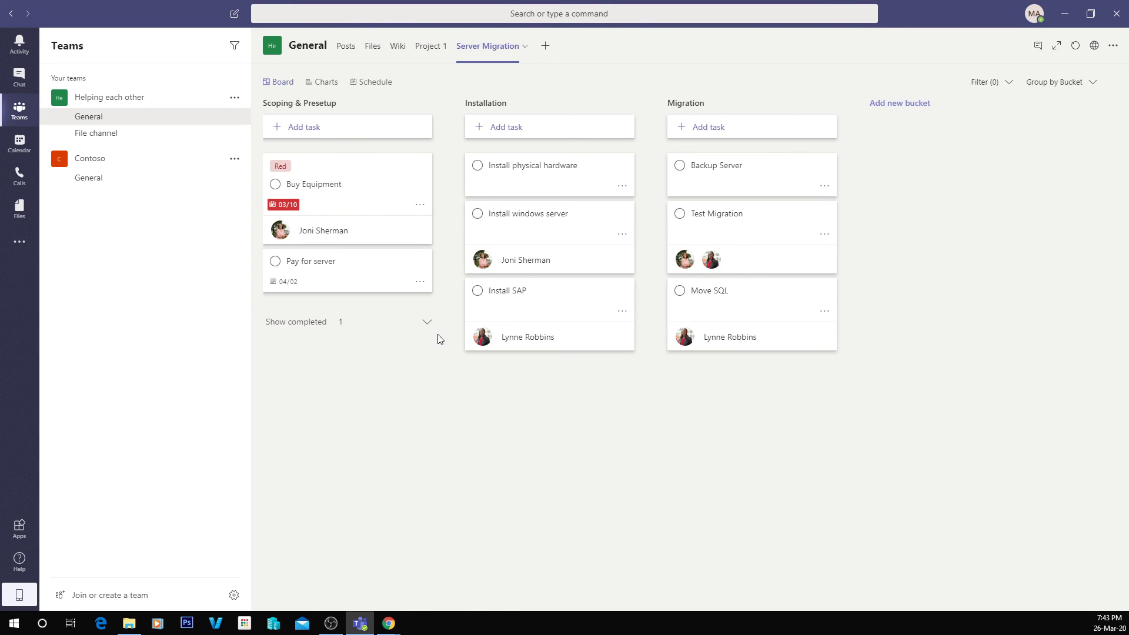
Set the Buy Equipment task's progress to In progress and close its details.
left_click(361, 234)
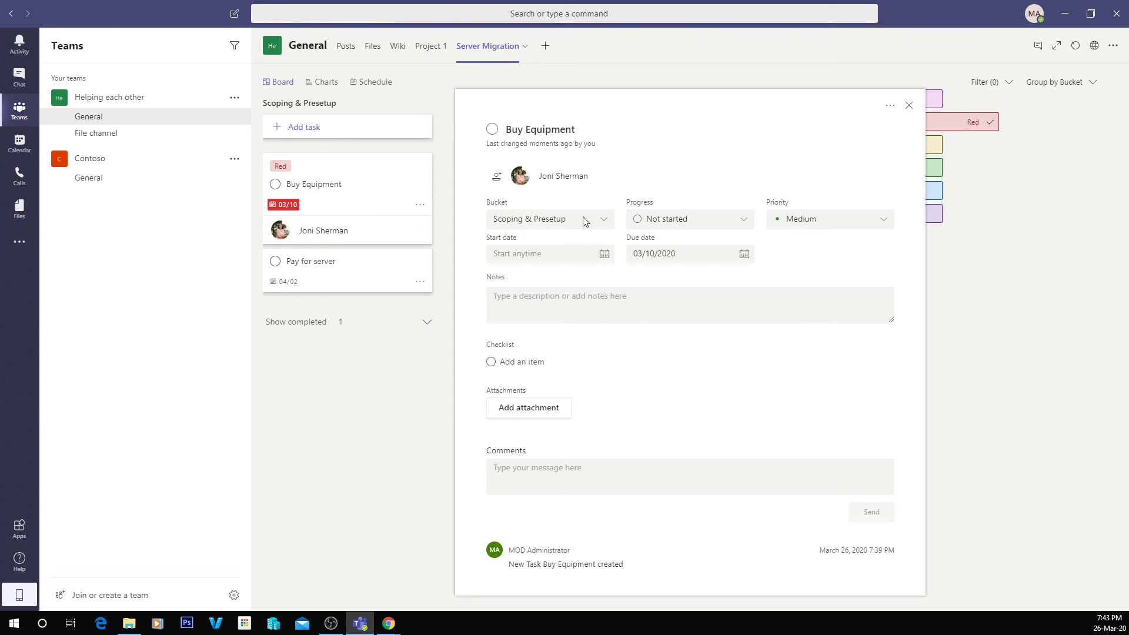
left_click(706, 219)
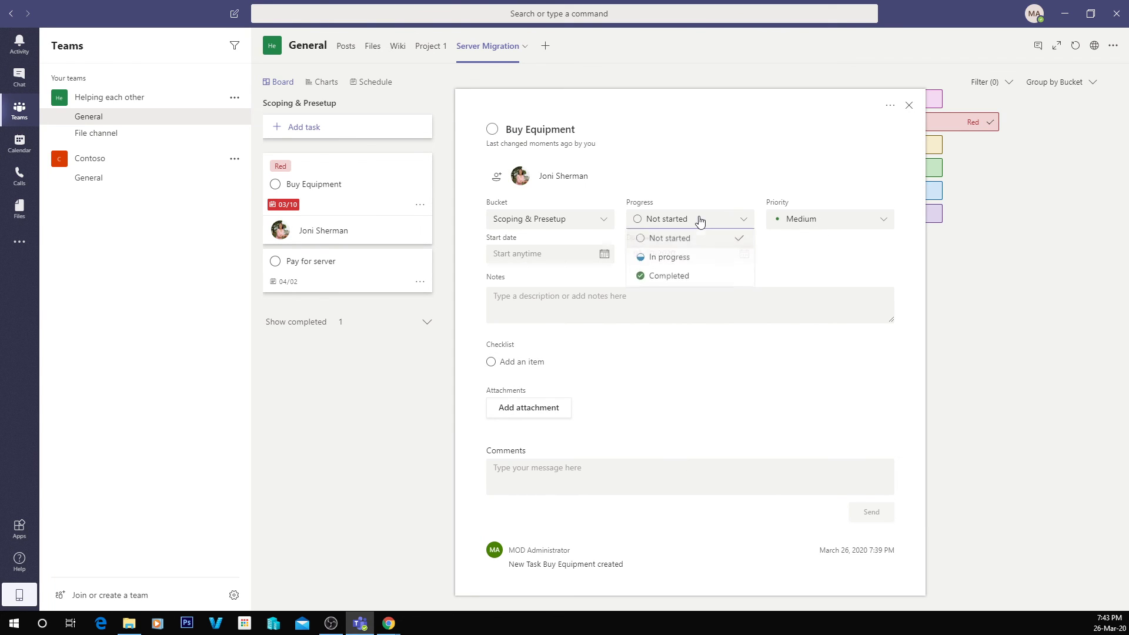
left_click(683, 259)
left_click(909, 106)
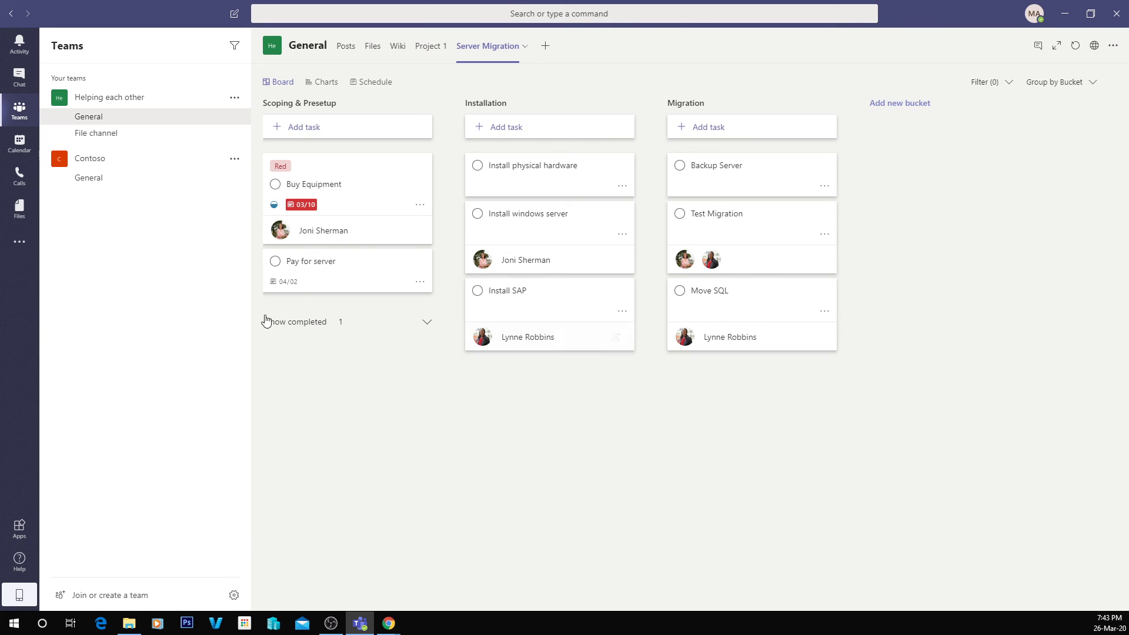
In the plan's monthly schedule, place Install windows server on March 25, Backup Server on April 10 and Move SQL on April 3.
left_click(371, 86)
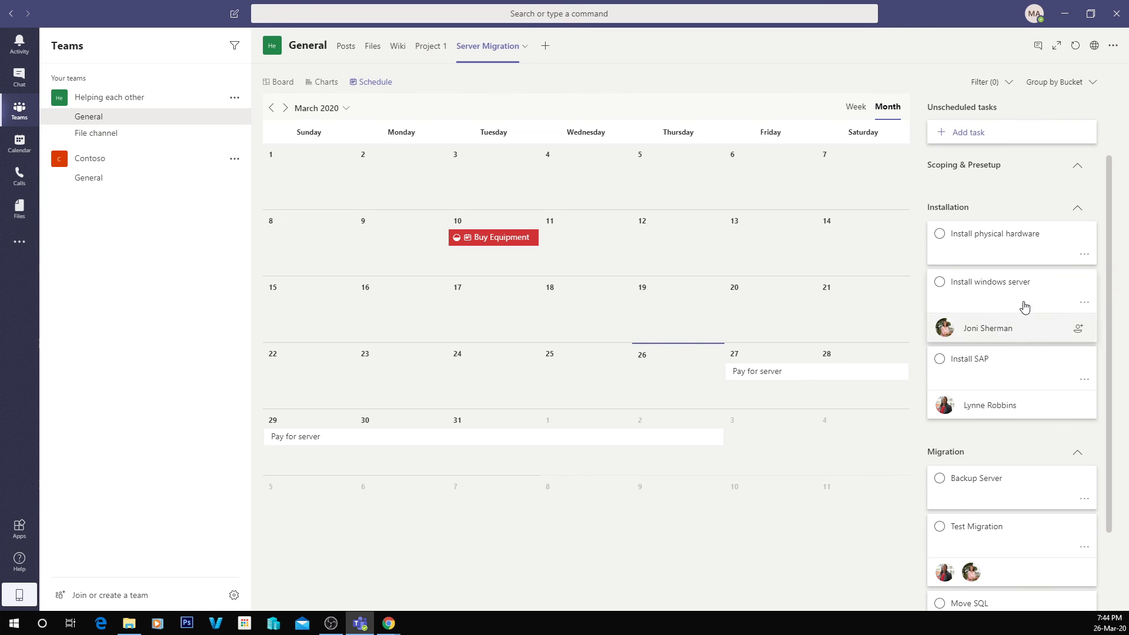
left_click_drag(1023, 298, 605, 378)
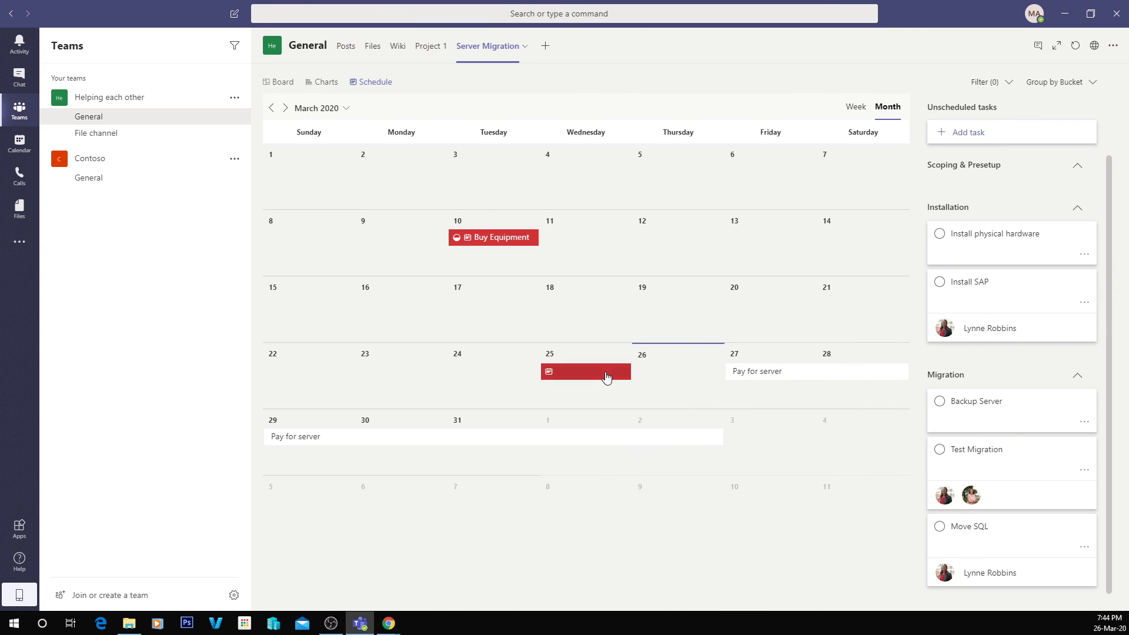
left_click_drag(979, 412, 771, 506)
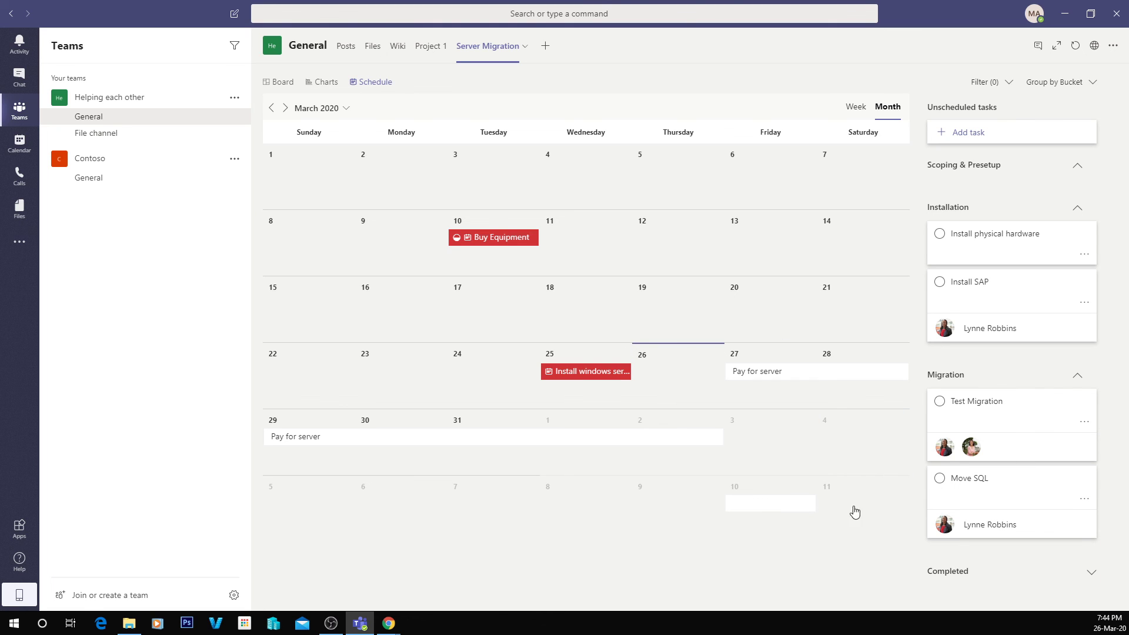
left_click_drag(1011, 497, 811, 441)
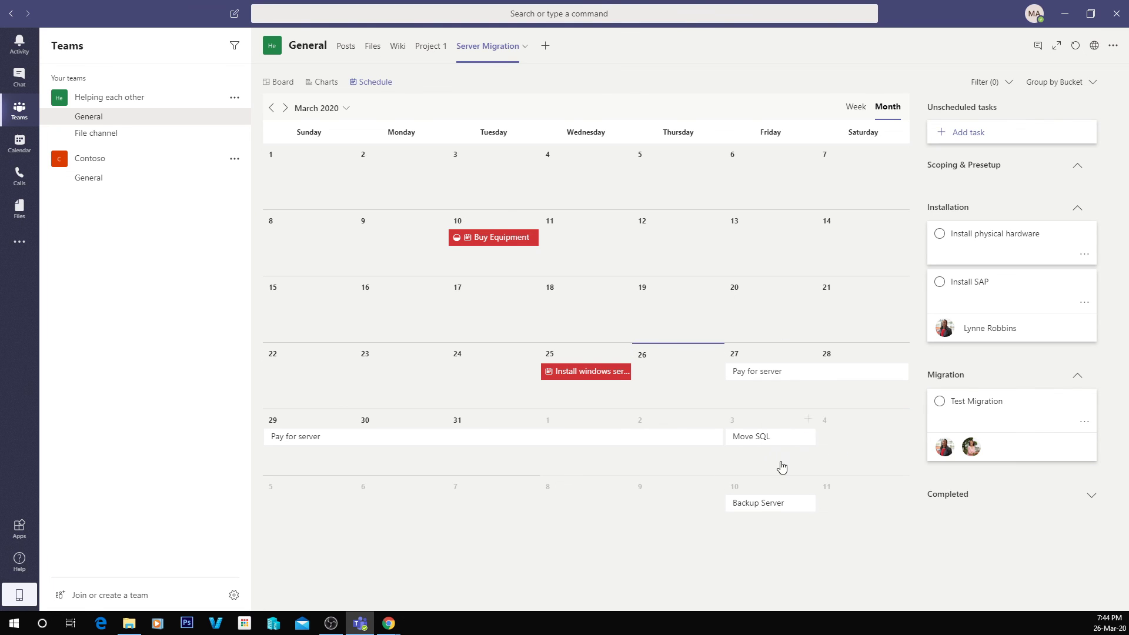